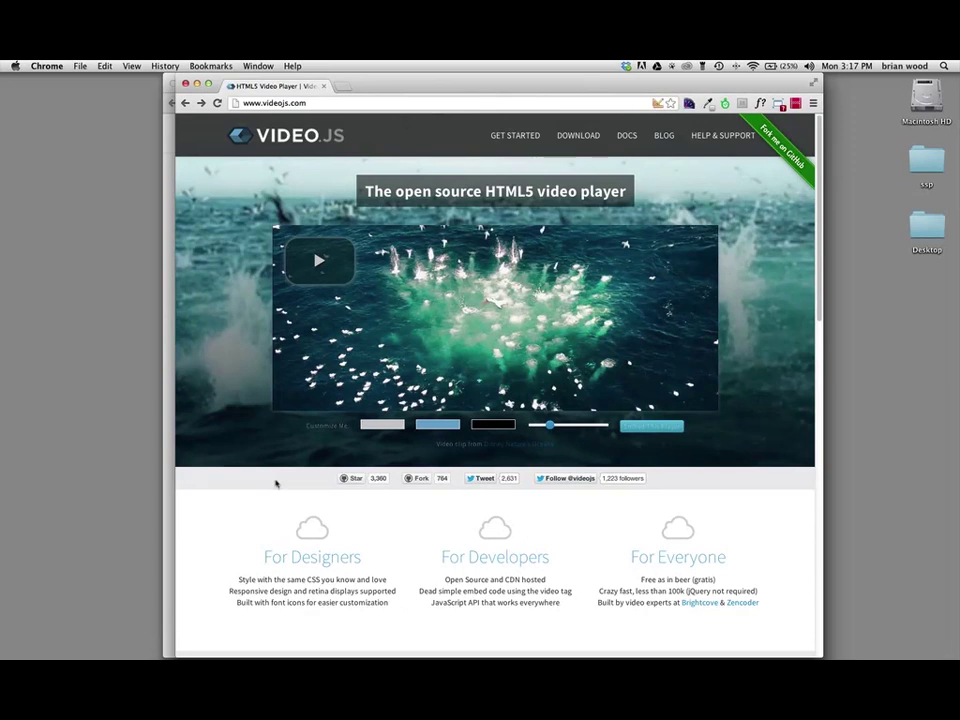
# Step: Launch Adobe Muse from the Dock
pyautogui.moveTo(543, 646)
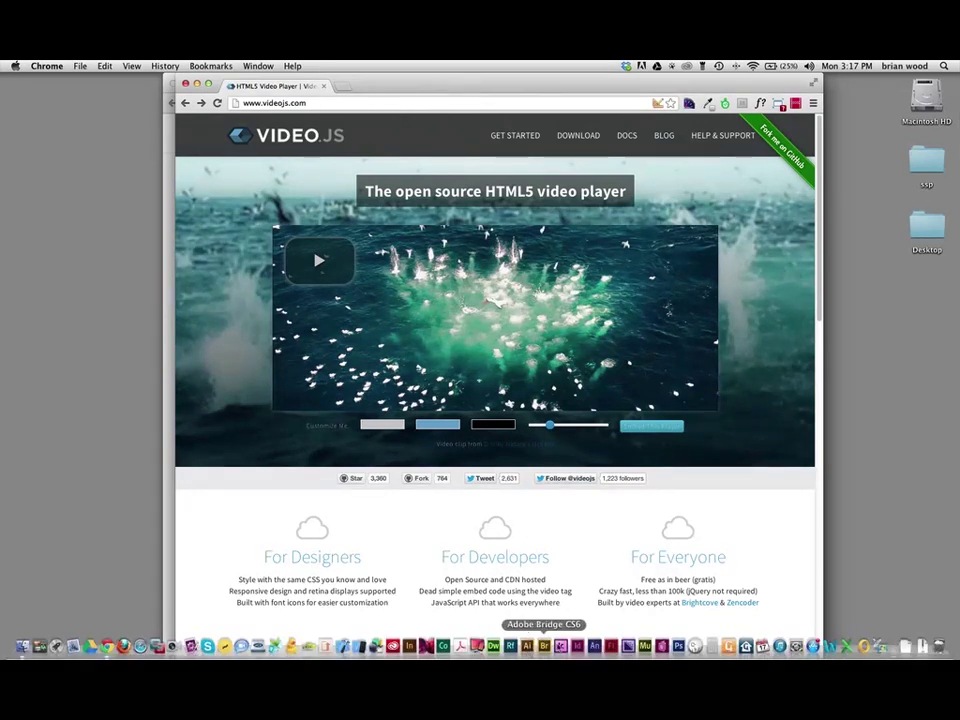
pyautogui.click(645, 646)
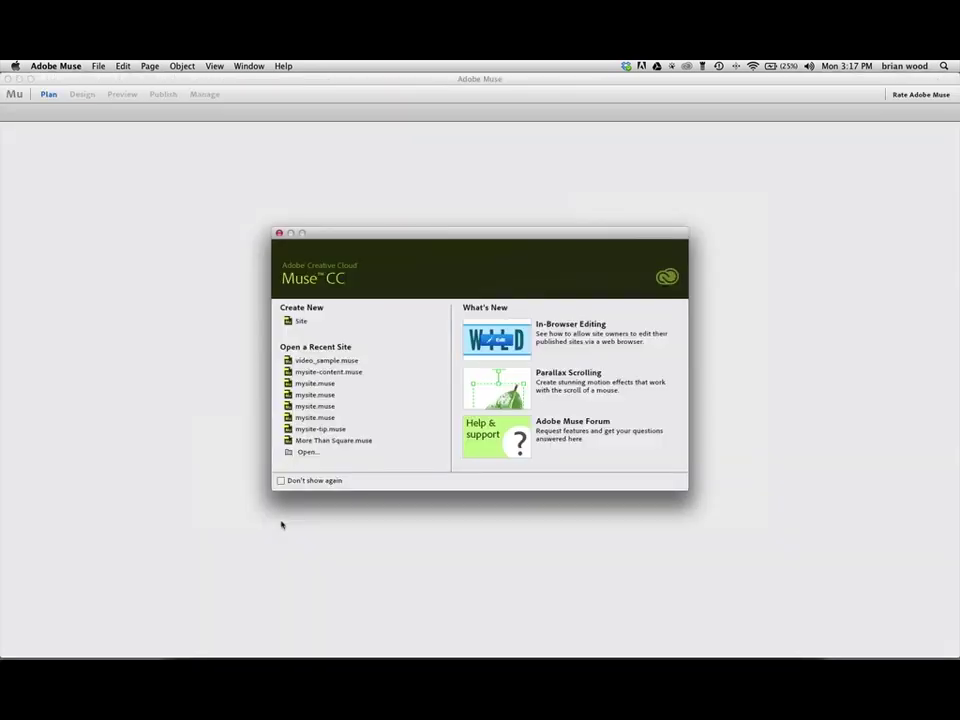
# Step: Switch back to Chrome showing the Video.js homepage player demo
pyautogui.press('super+Tab')
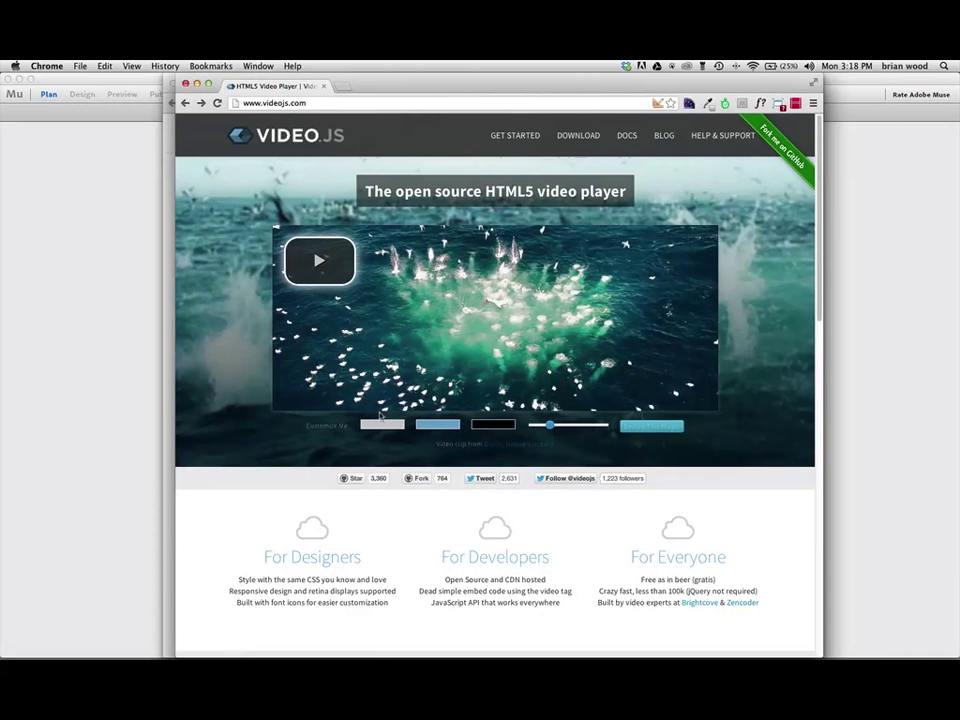
# Step: Recolour the demo player red, slate-grey and grey-rose, play it, and reduce its size
pyautogui.click(381, 424)
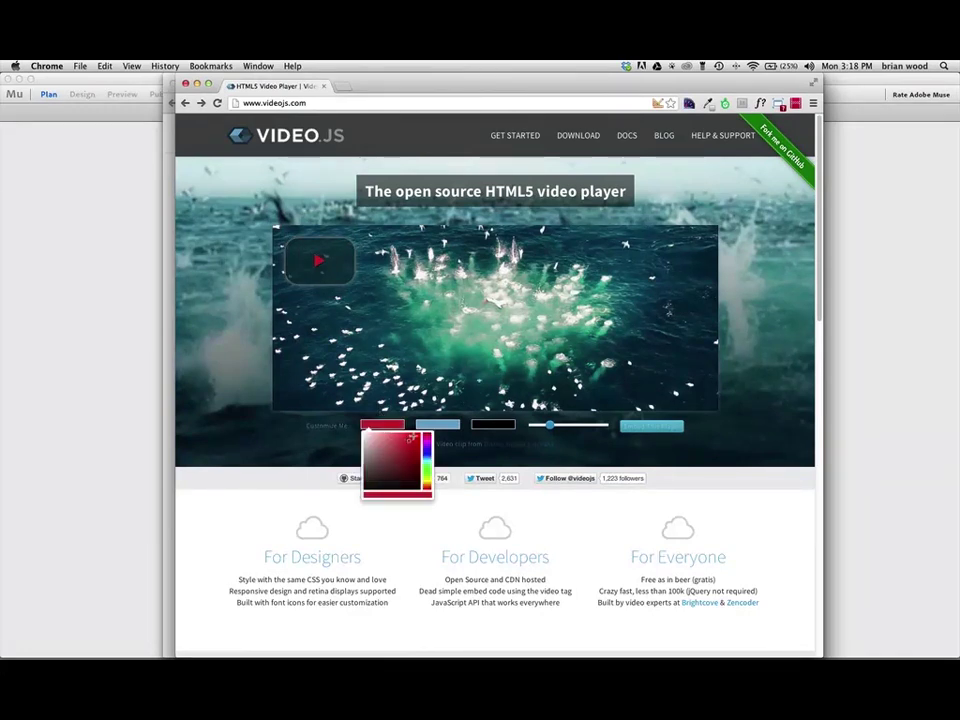
pyautogui.click(437, 424)
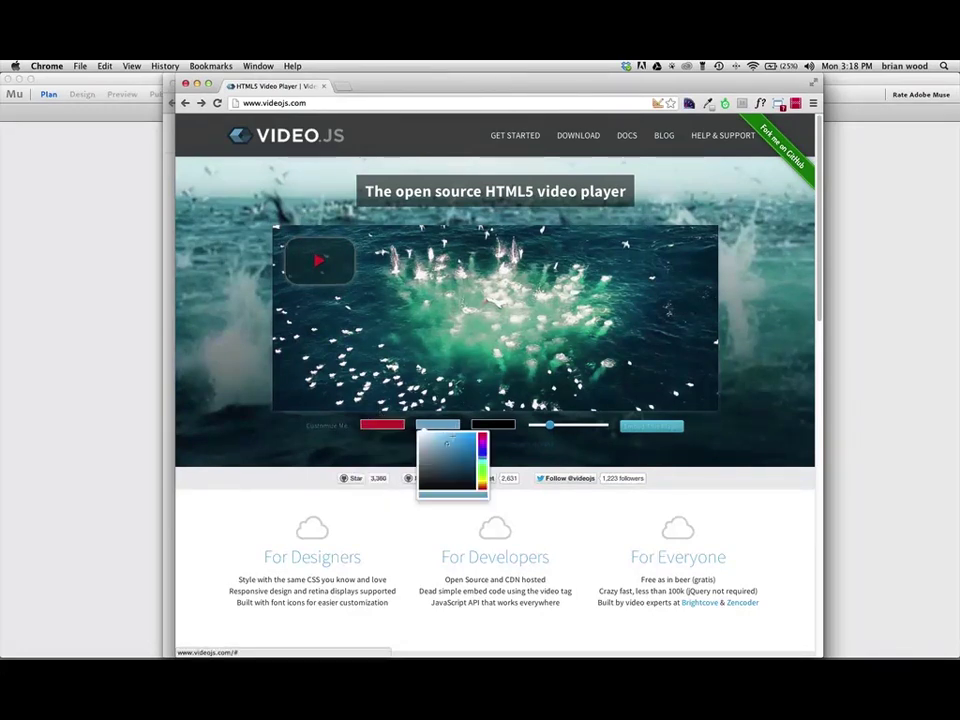
pyautogui.click(430, 466)
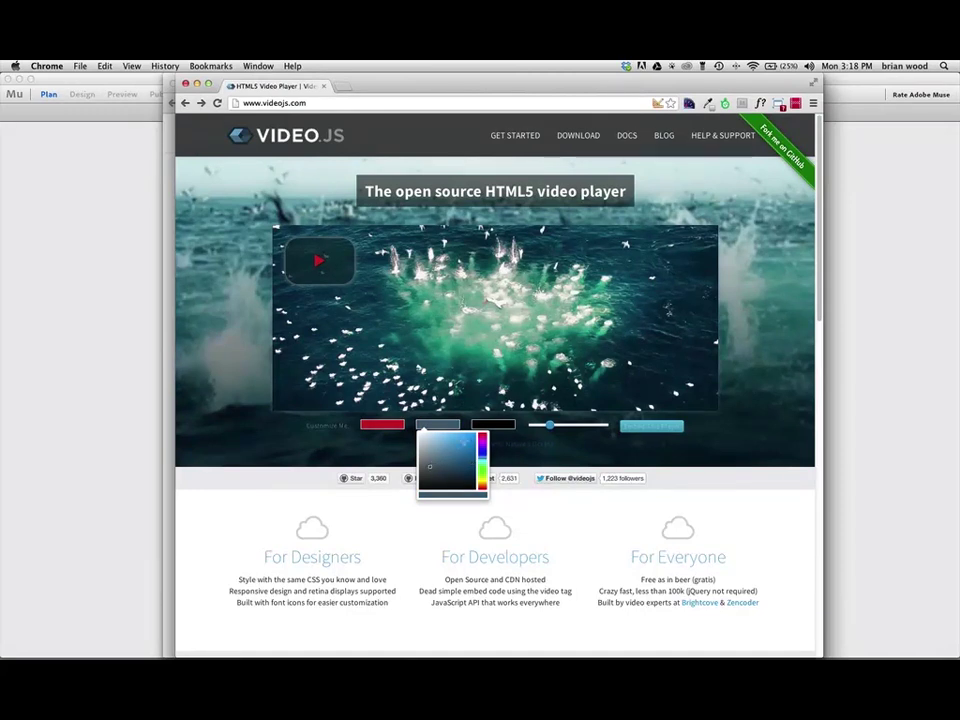
pyautogui.click(493, 424)
pyautogui.click(492, 455)
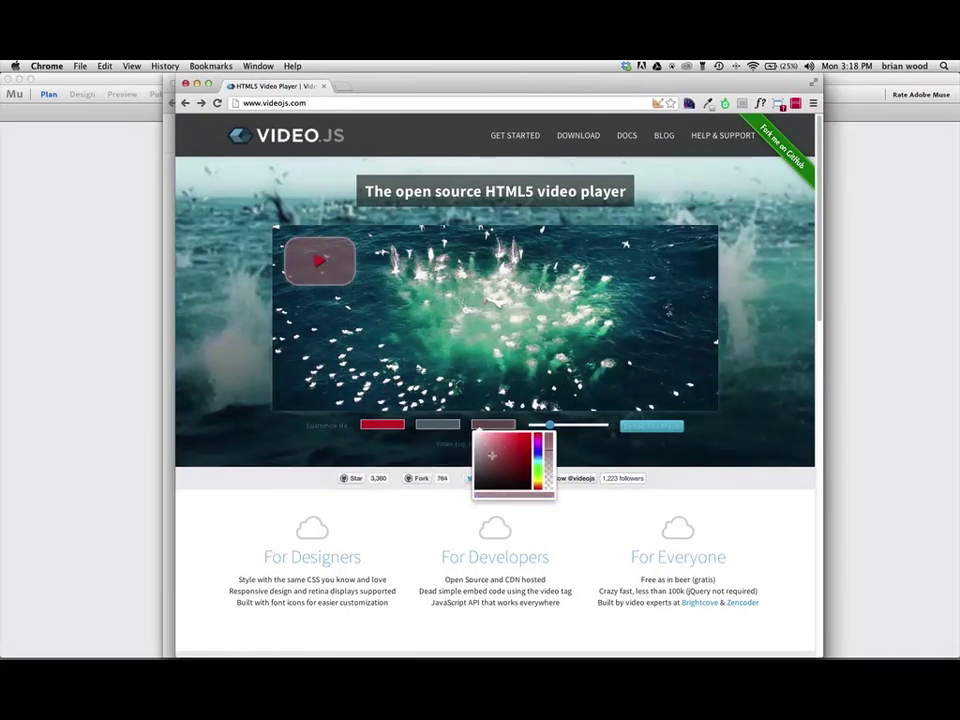
pyautogui.moveTo(492, 455)
pyautogui.mouseDown()
pyautogui.moveTo(505, 468)
pyautogui.moveTo(520, 451)
pyautogui.moveTo(479, 461)
pyautogui.mouseUp()
pyautogui.click(319, 260)
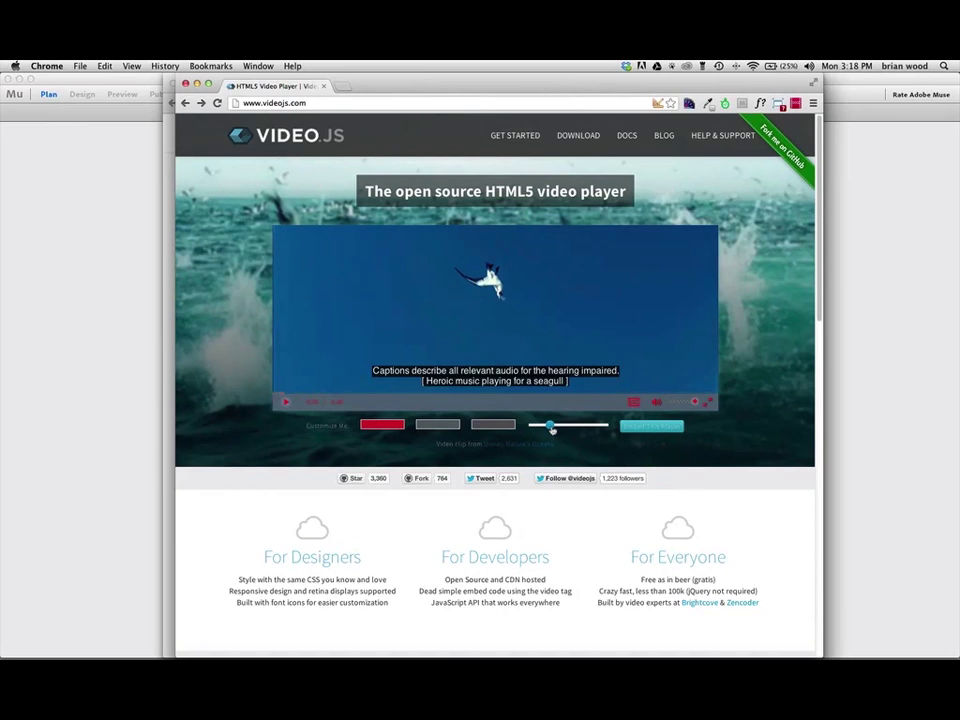
pyautogui.moveTo(552, 429)
pyautogui.mouseDown()
pyautogui.moveTo(585, 428)
pyautogui.moveTo(535, 431)
pyautogui.mouseUp()
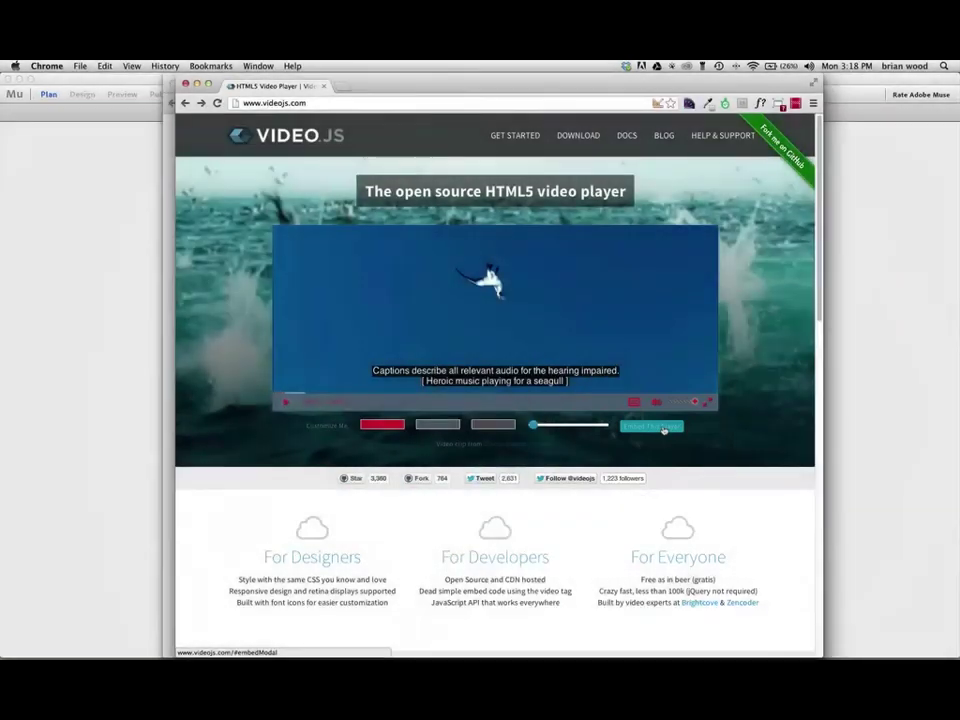
# Step: Show the customised player's embed code and copy the page-head code
pyautogui.click(663, 428)
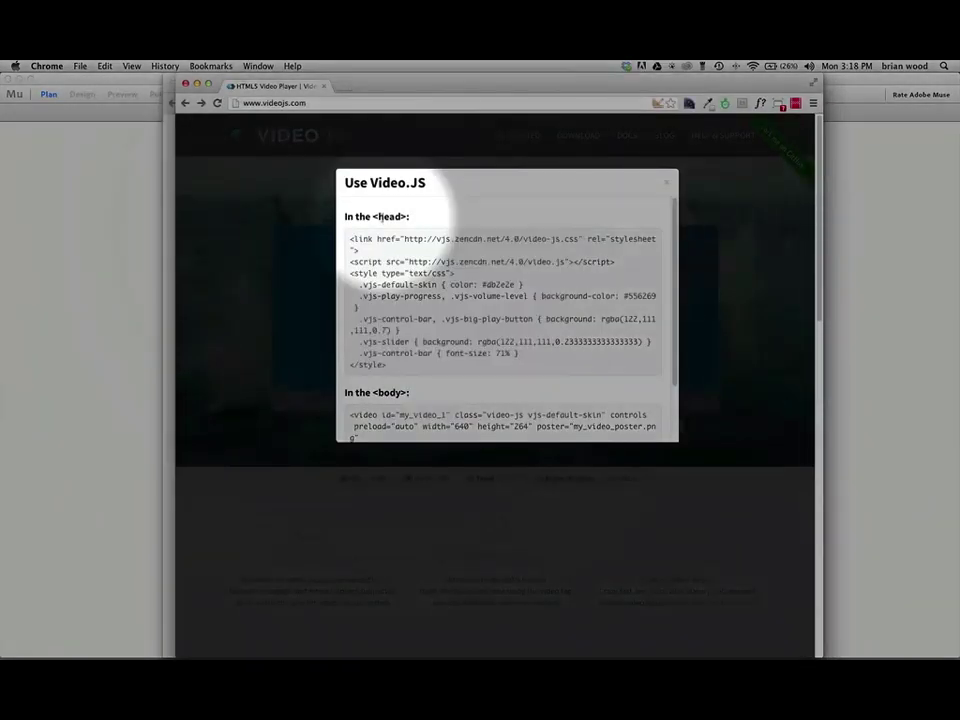
pyautogui.moveTo(390, 365); pyautogui.dragTo(350, 238)
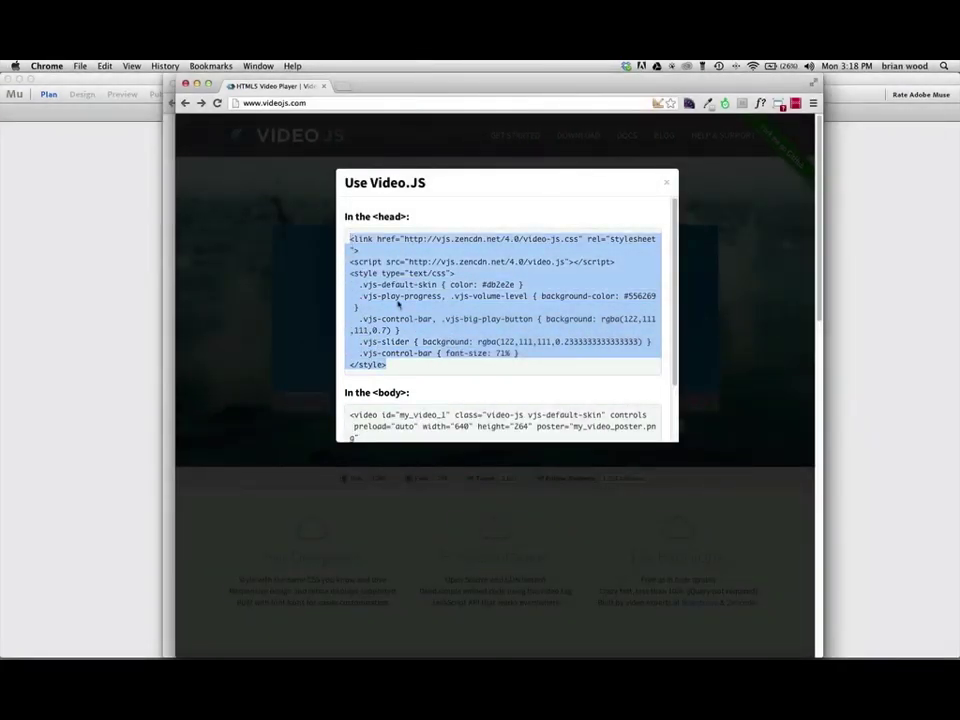
pyautogui.rightClick(388, 238)
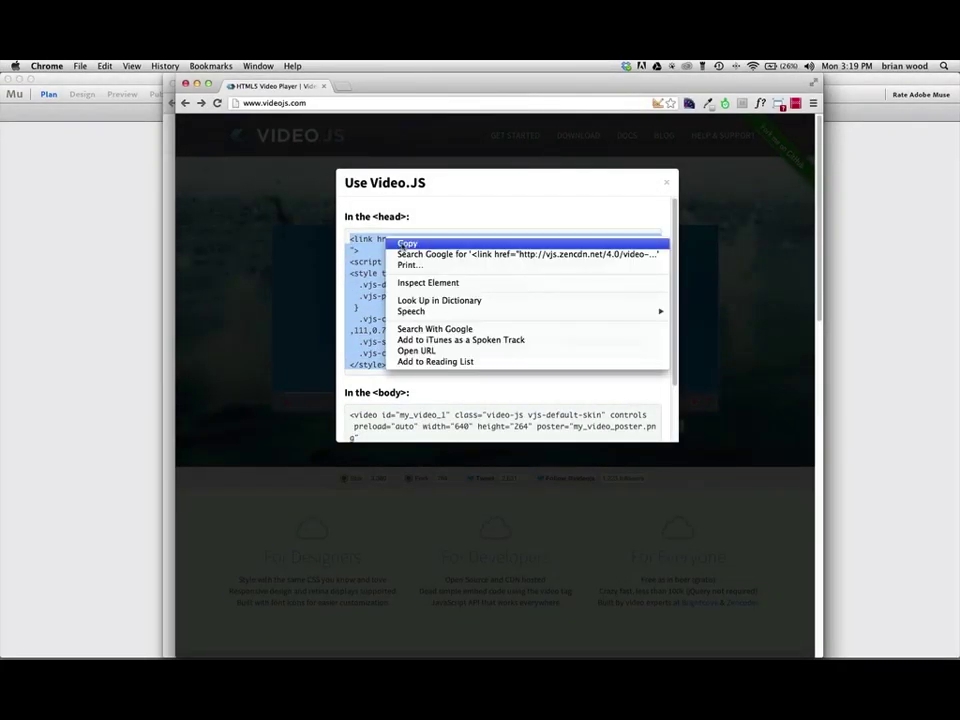
pyautogui.click(405, 243)
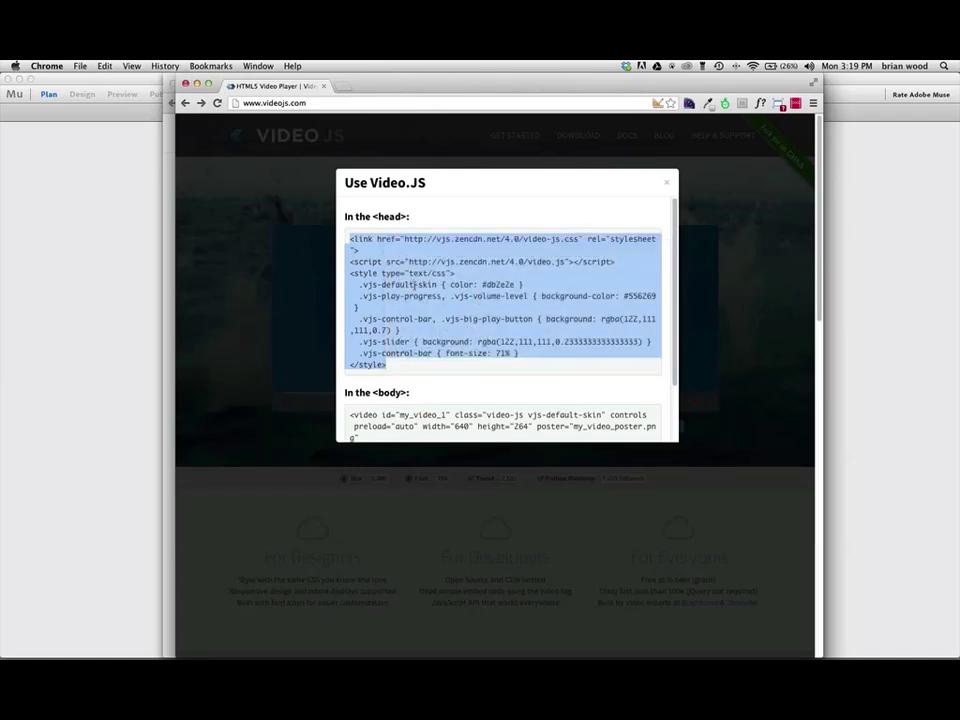
# Step: In Muse, create the new site Website-1 with default settings and open its Home page
pyautogui.press('super+Tab')
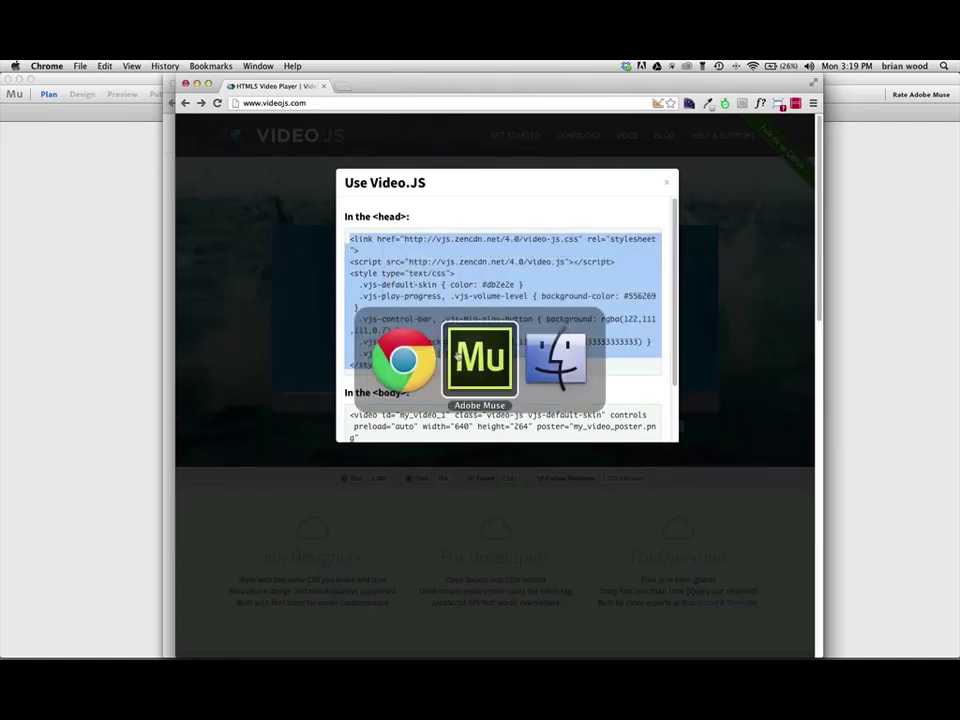
pyautogui.press('super+n')
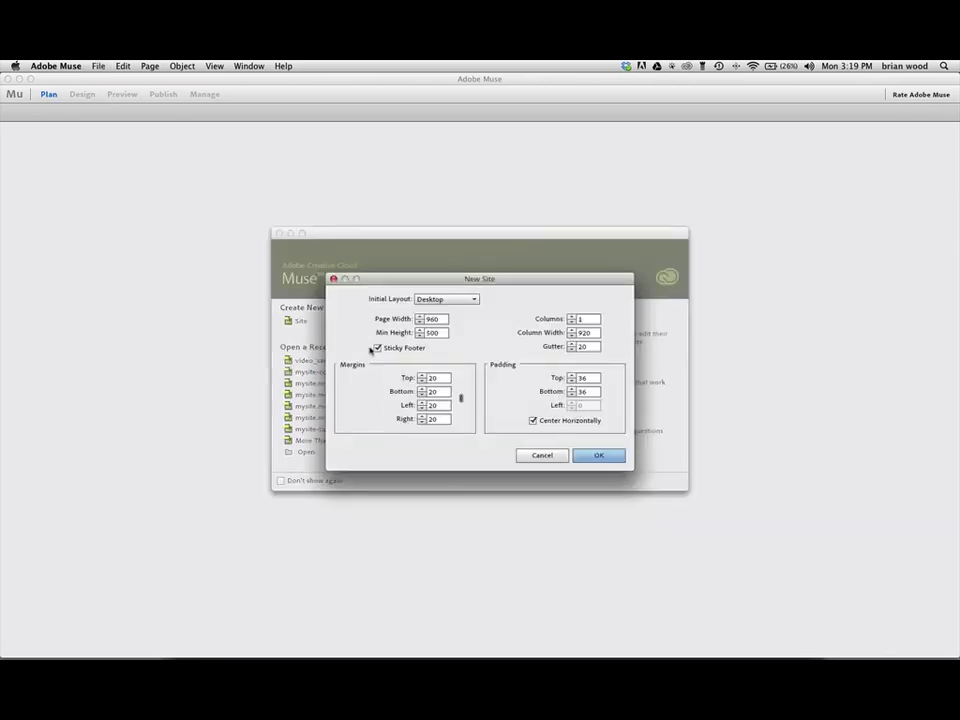
pyautogui.press('Return')
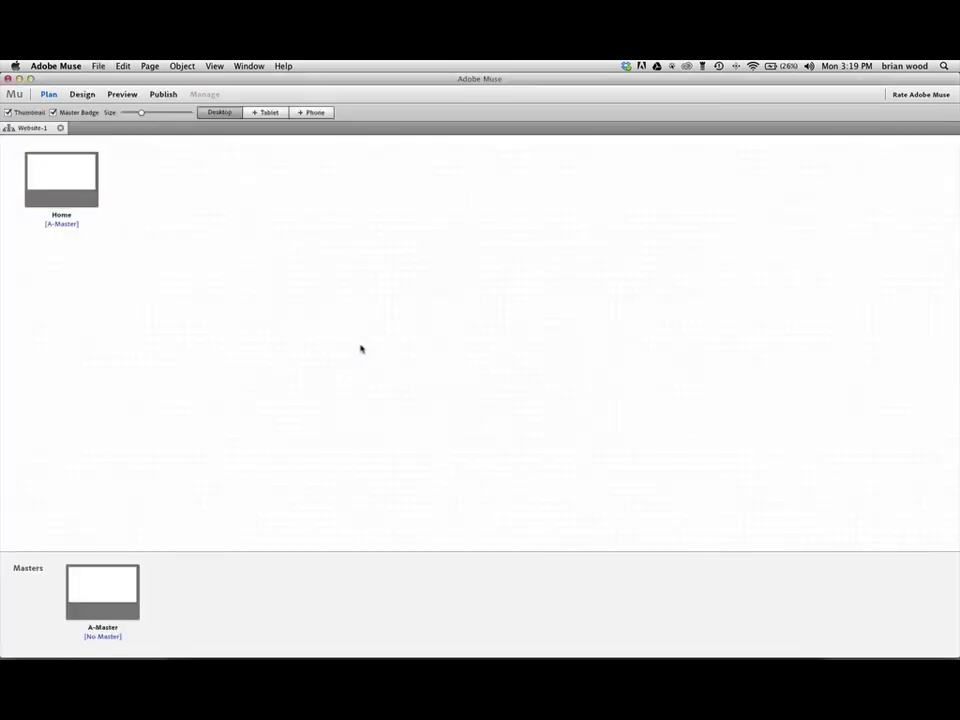
pyautogui.moveTo(69, 178)
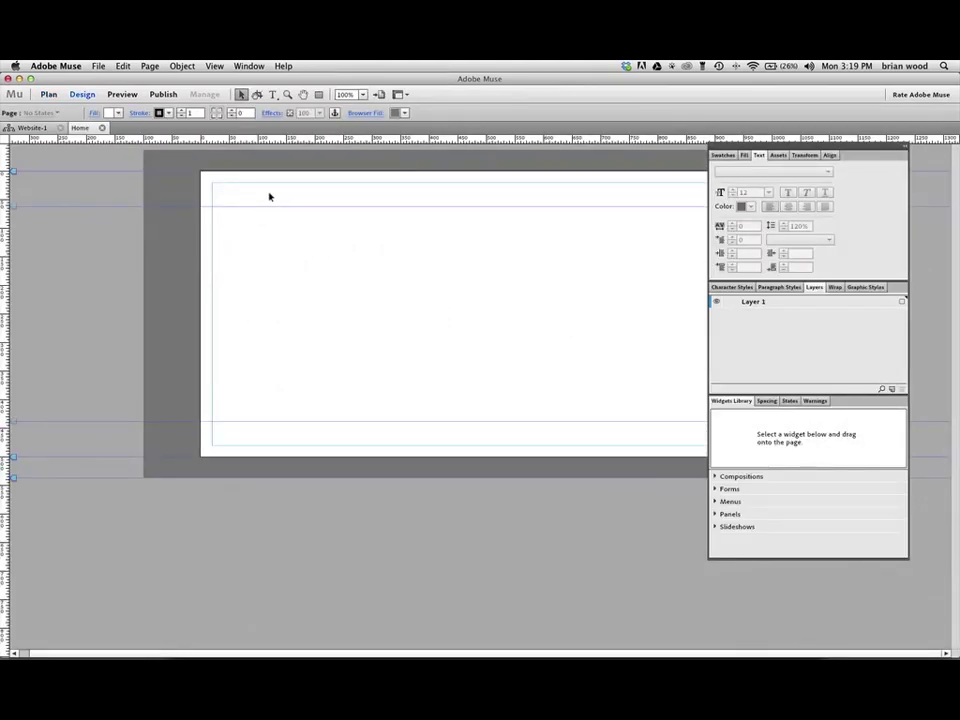
# Step: Paste the copied Video.js head code into the Home page's HTML for <head> properties
pyautogui.click(149, 66)
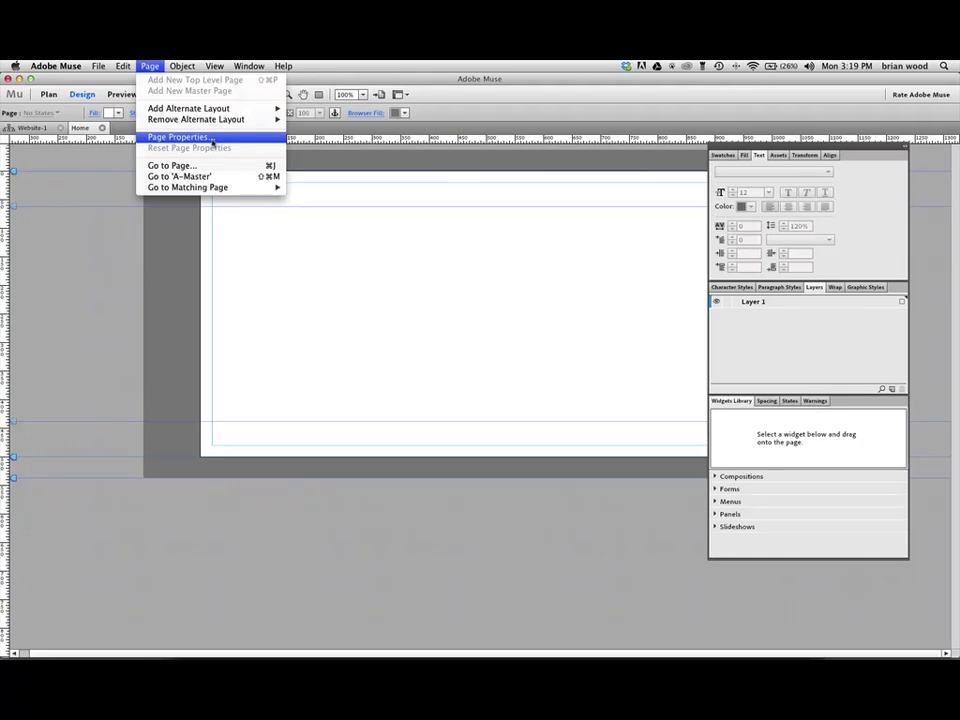
pyautogui.click(205, 145)
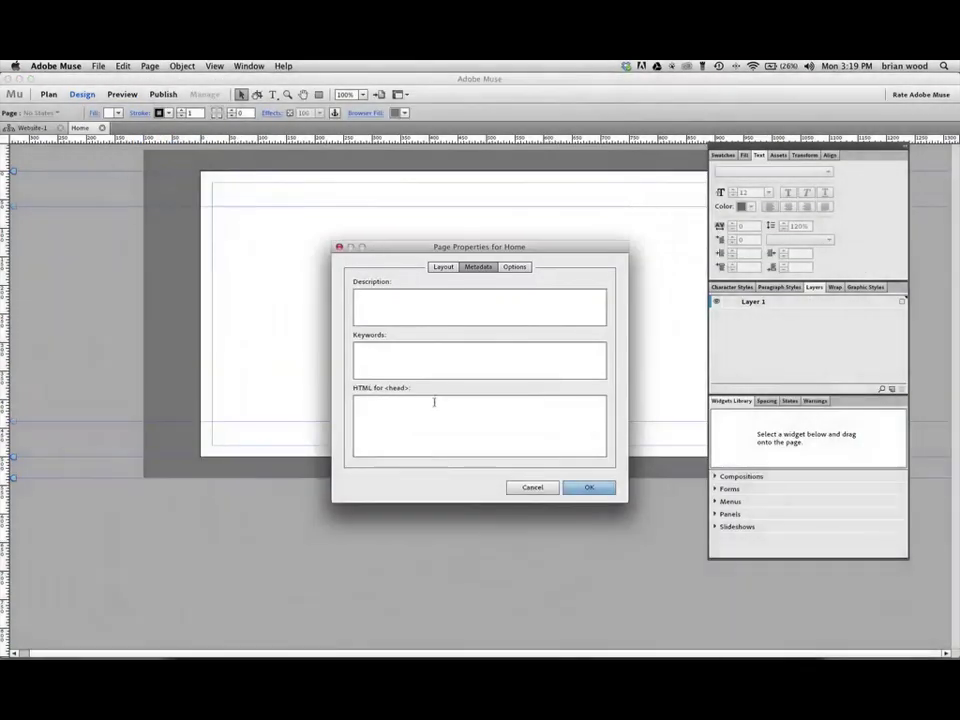
pyautogui.rightClick(368, 409)
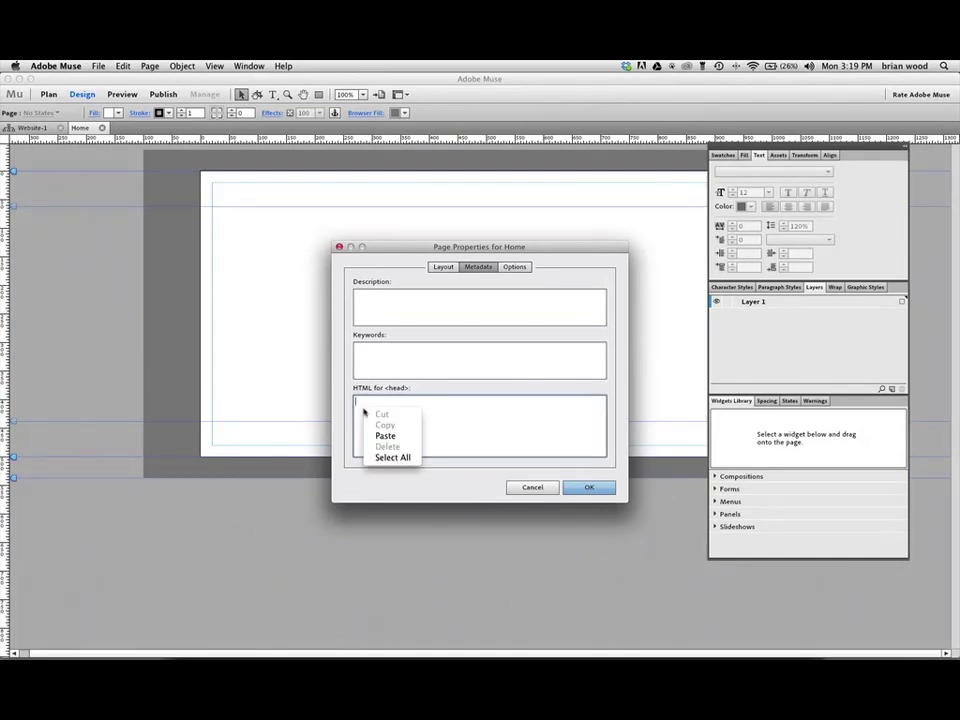
pyautogui.click(396, 437)
pyautogui.scroll(5, 411, 422)
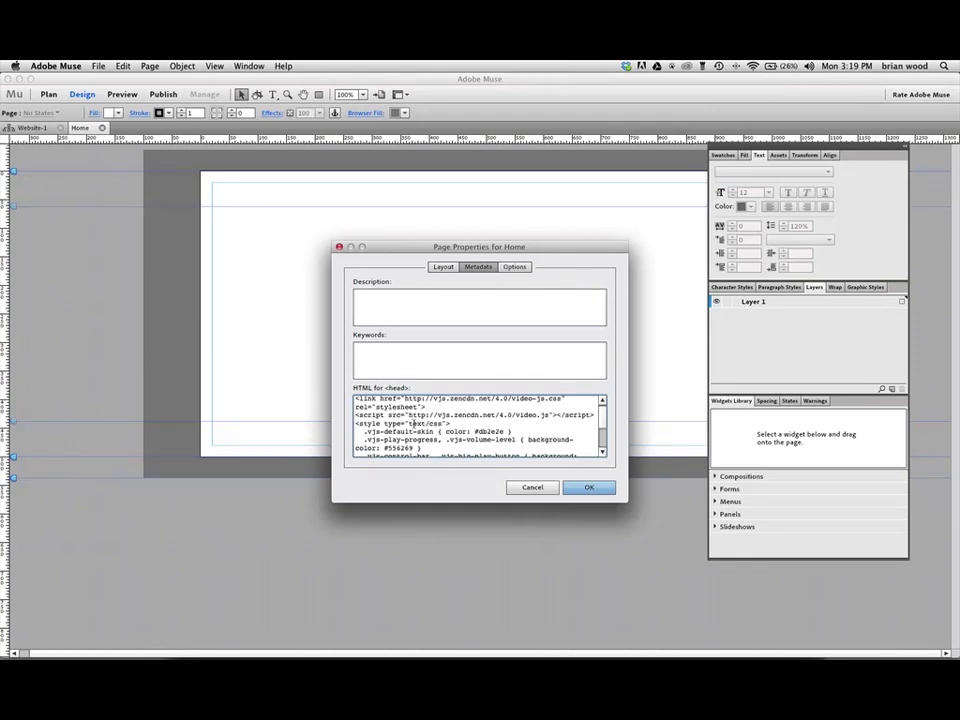
pyautogui.click(581, 489)
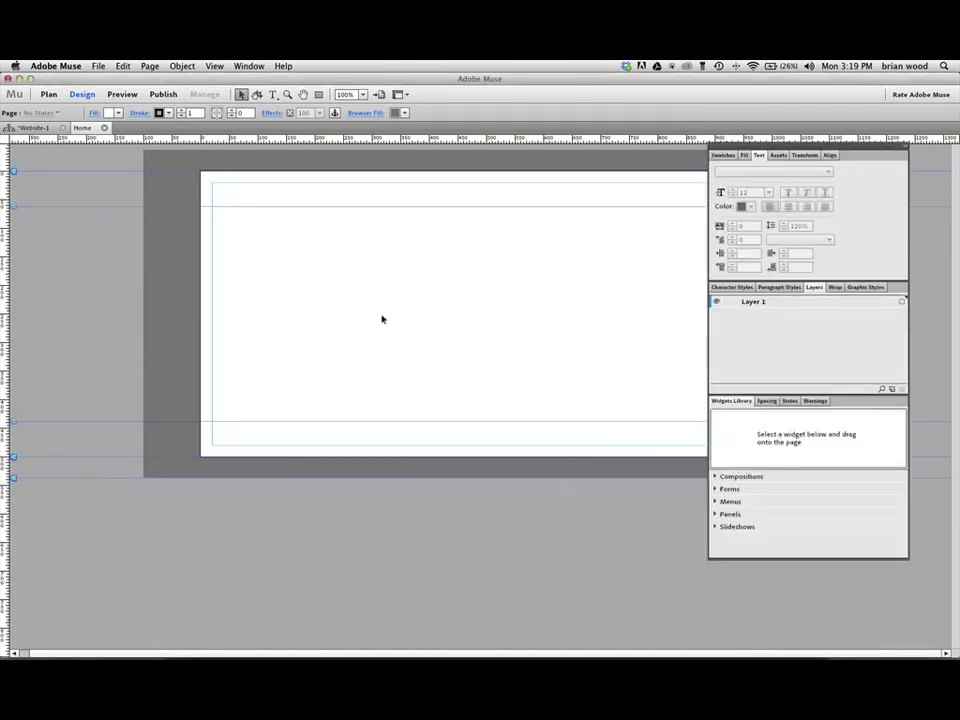
# Step: In Chrome, copy the <body> video embed code, then close the Use Video.JS dialog
pyautogui.press('super+Tab')
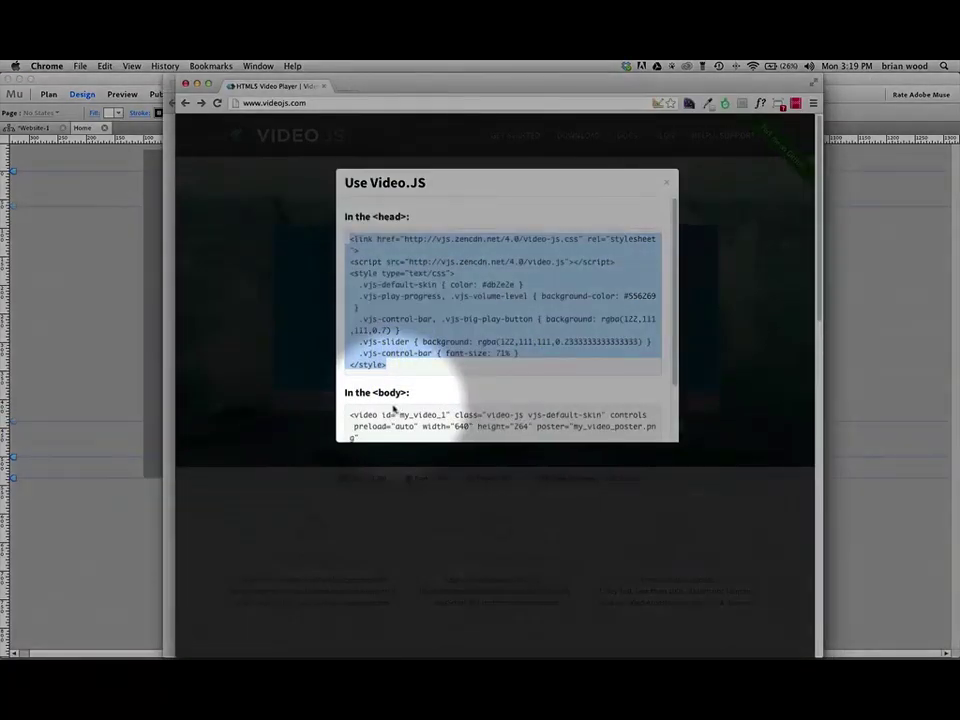
pyautogui.scroll(-1, 395, 408)
pyautogui.scroll(-3, 395, 408)
pyautogui.moveTo(388, 416); pyautogui.dragTo(349, 342)
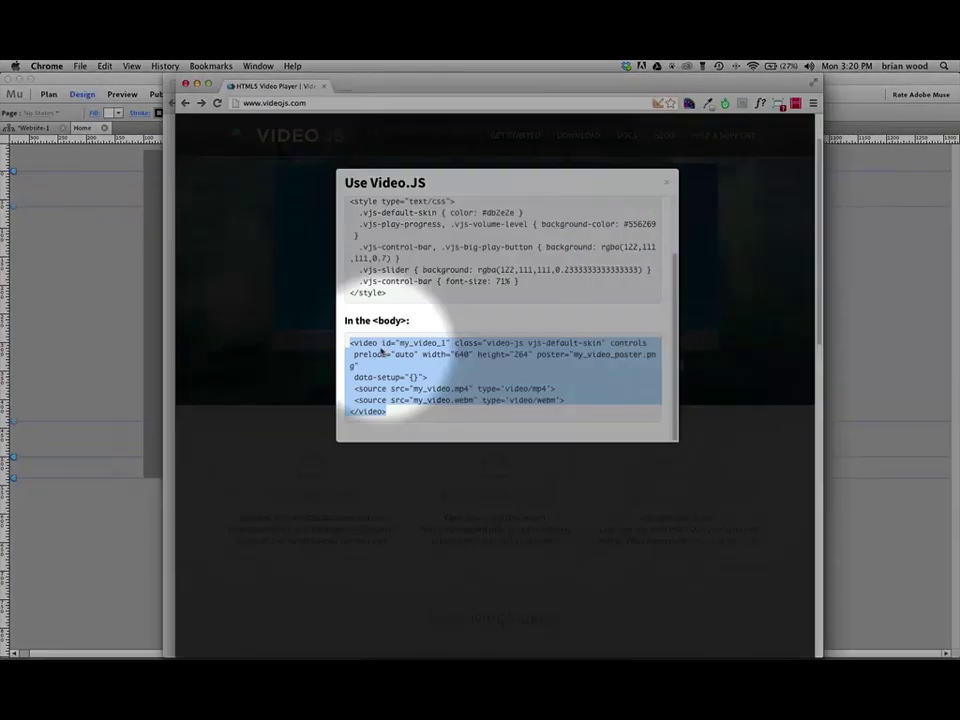
pyautogui.rightClick(383, 350)
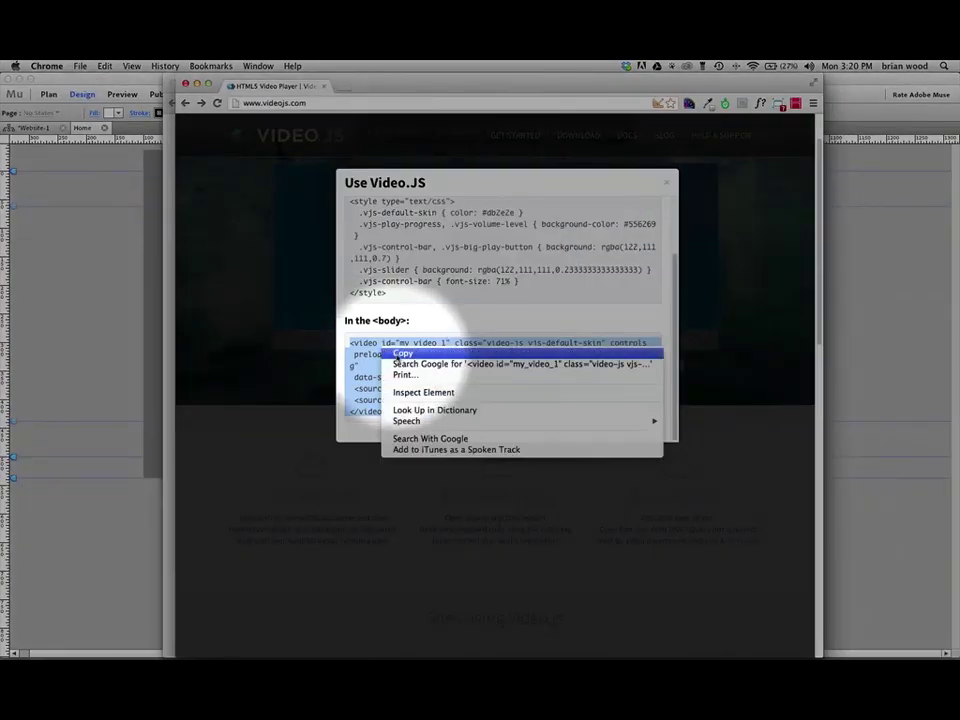
pyautogui.click(400, 353)
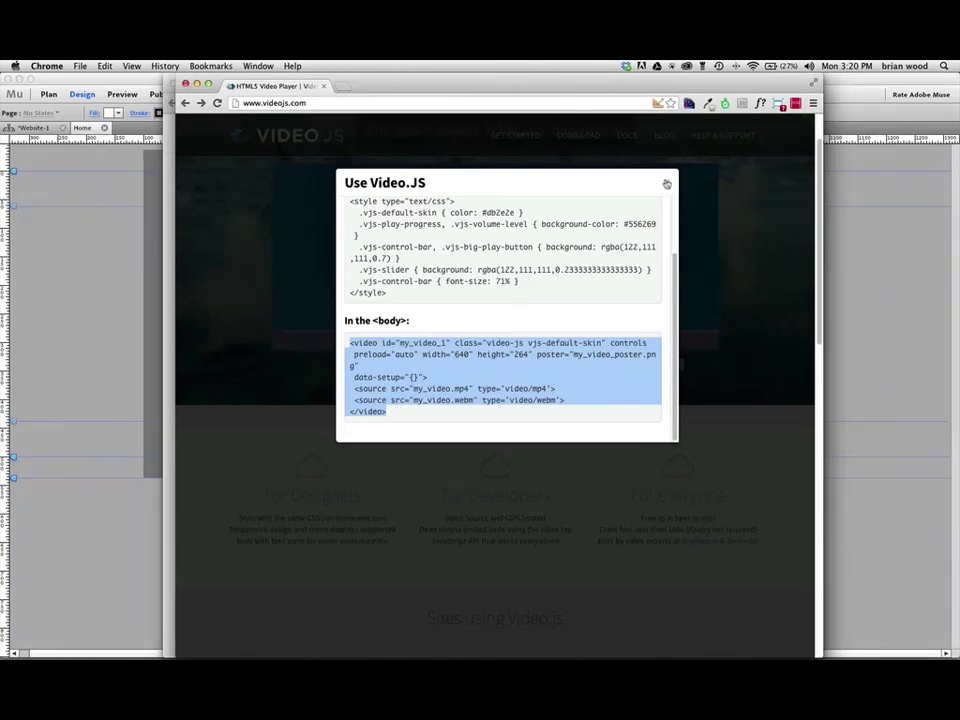
pyautogui.click(665, 183)
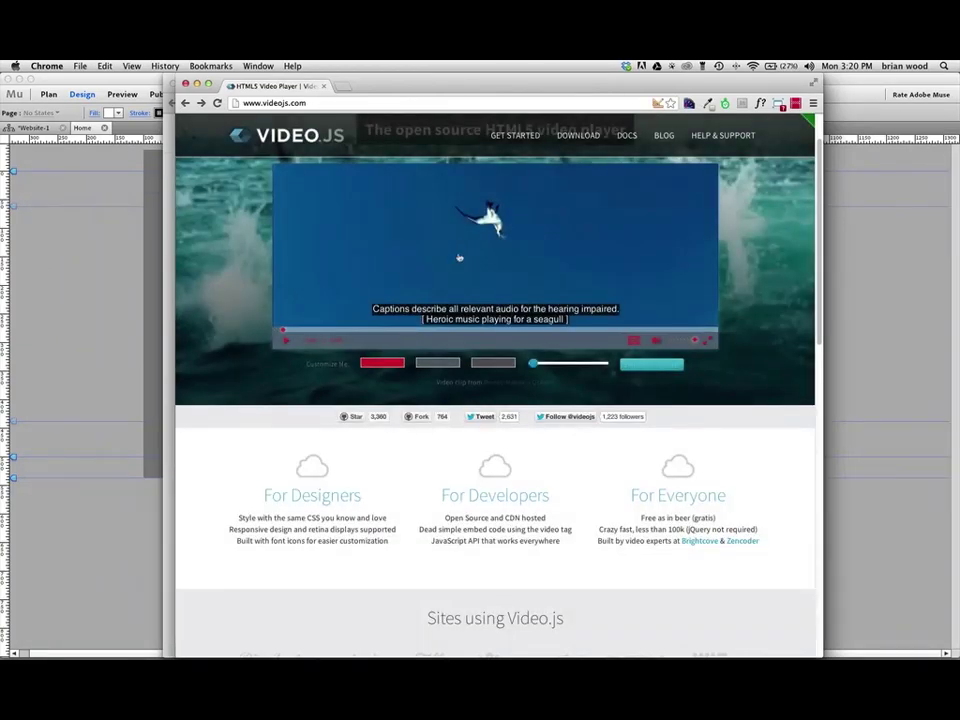
# Step: Paste the Video.js body embed code onto the Muse Home page
pyautogui.press('super+Tab')
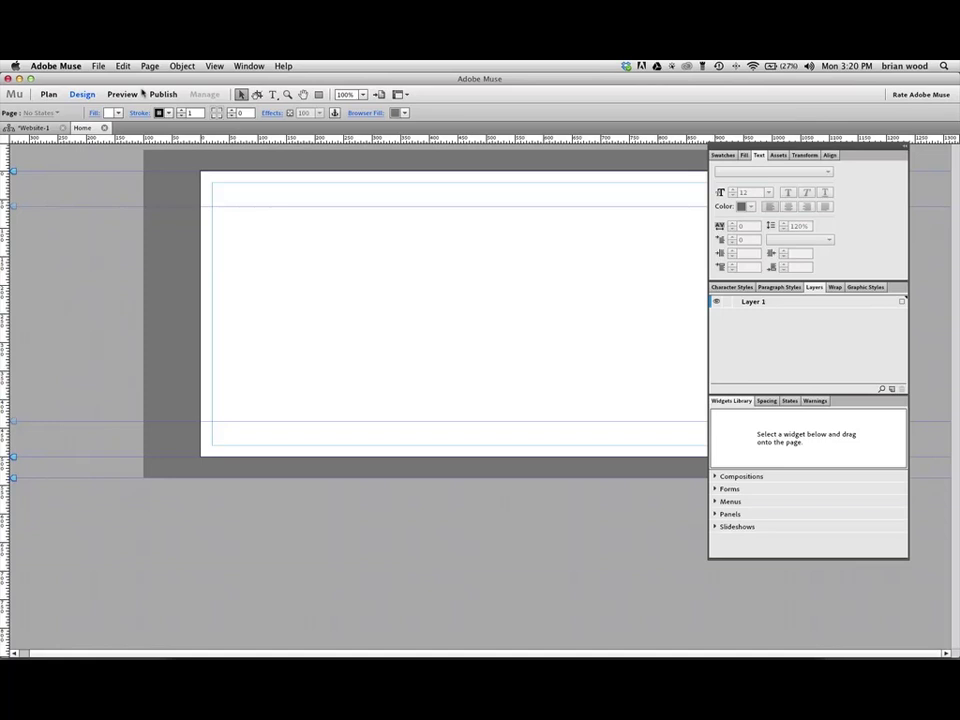
pyautogui.click(122, 66)
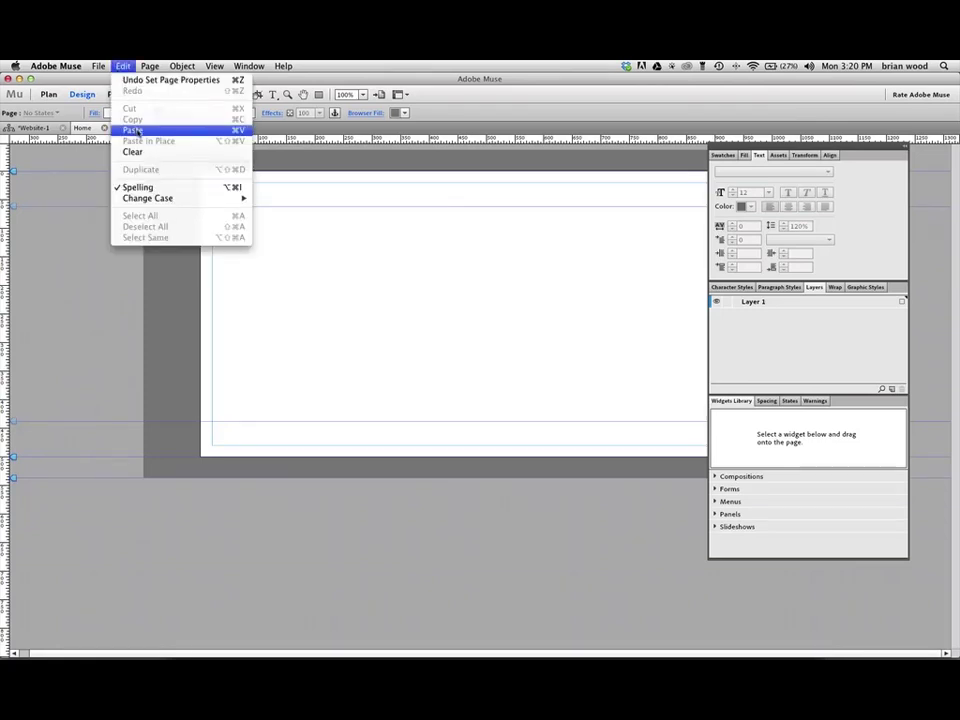
pyautogui.click(135, 131)
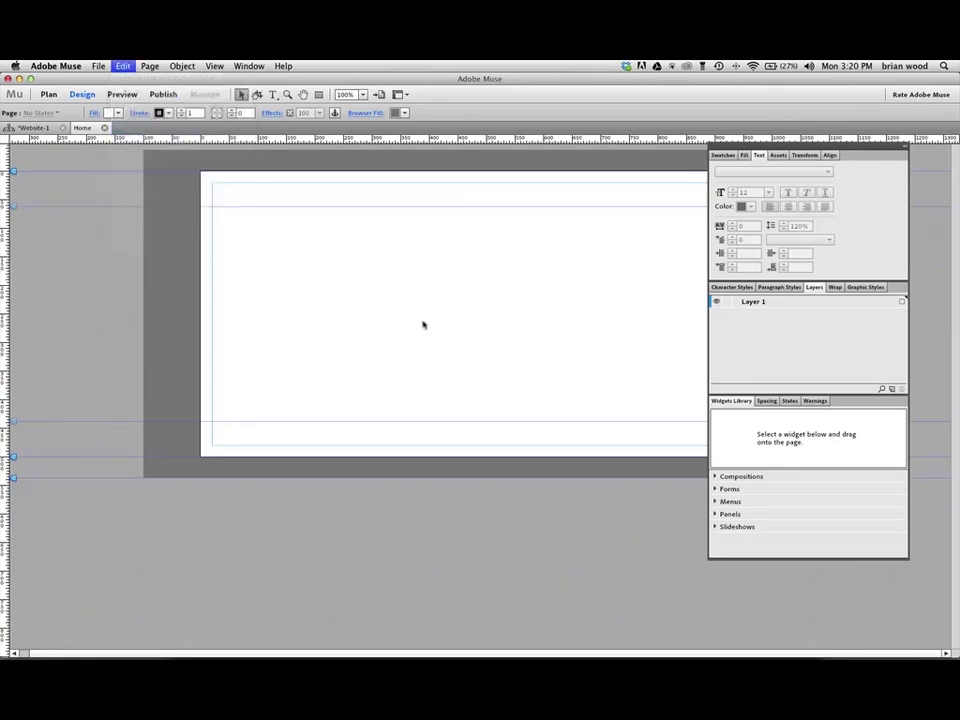
pyautogui.press('super+shift+e')
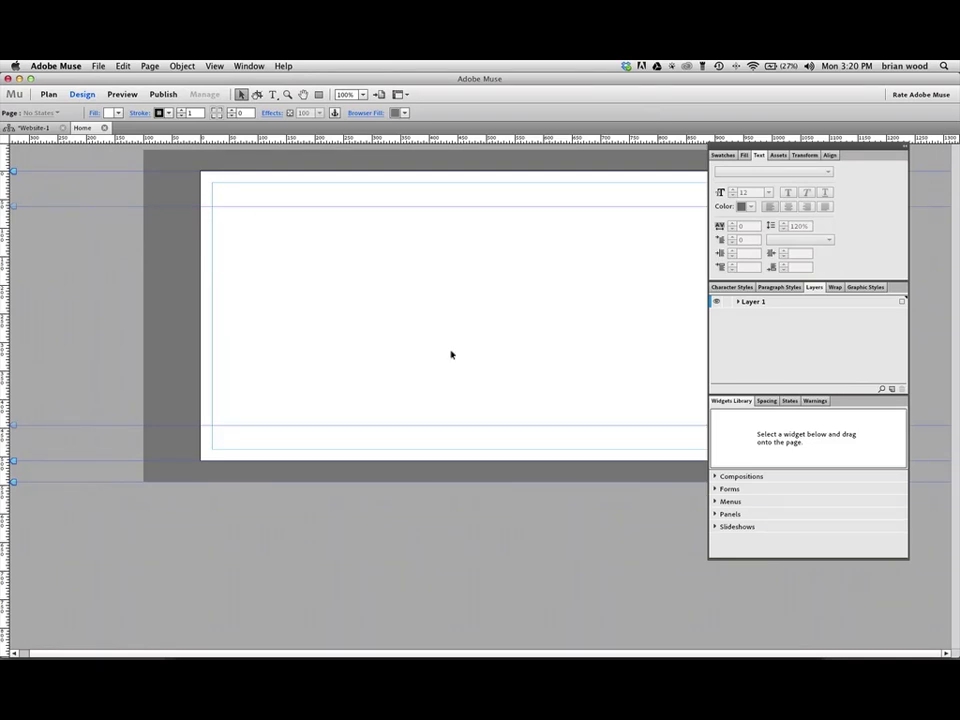
# Step: Move the video embed near the top centre and widen it to 640 × 264
pyautogui.click(517, 364)
pyautogui.moveTo(517, 364); pyautogui.dragTo(335, 225)
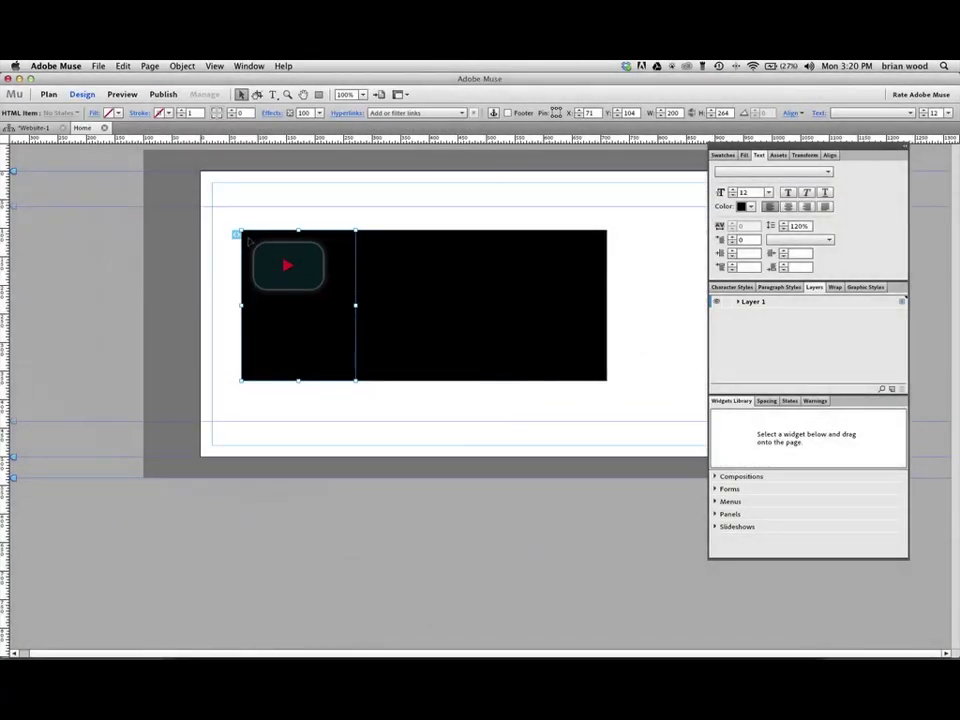
pyautogui.moveTo(356, 305); pyautogui.dragTo(608, 322)
pyautogui.moveTo(407, 279); pyautogui.dragTo(435, 287)
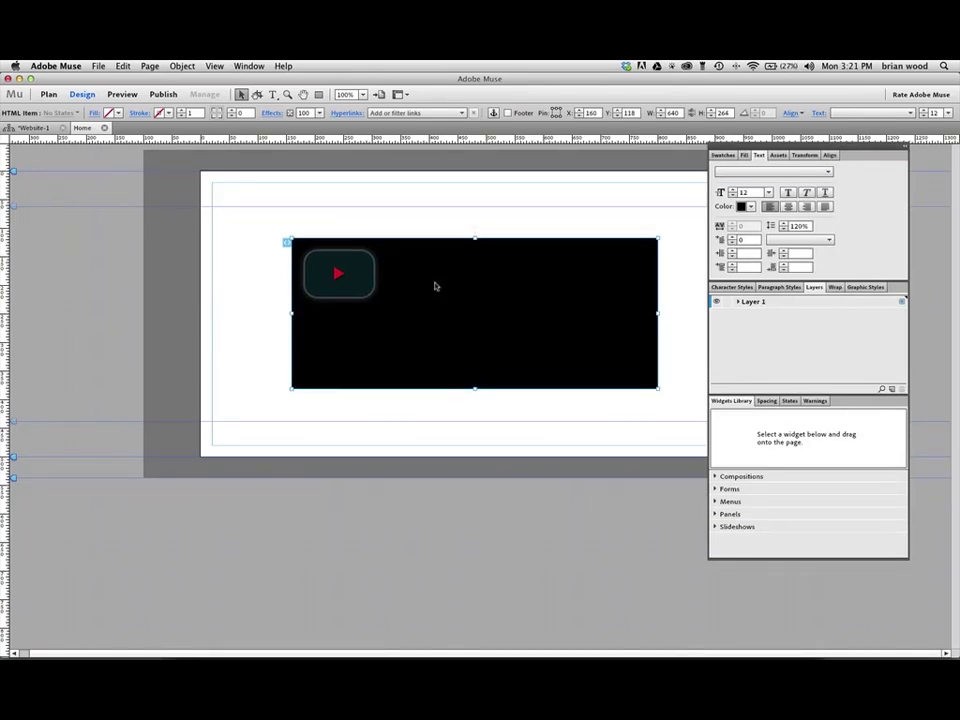
# Step: Preview the Home page in the browser and play the video
pyautogui.click(98, 66)
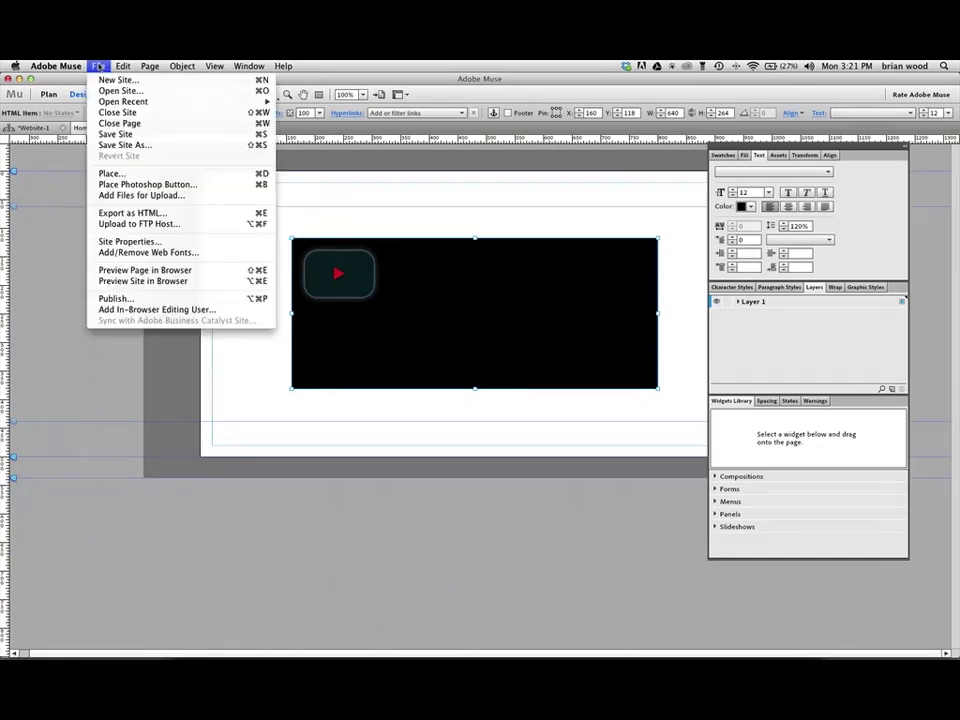
pyautogui.click(124, 270)
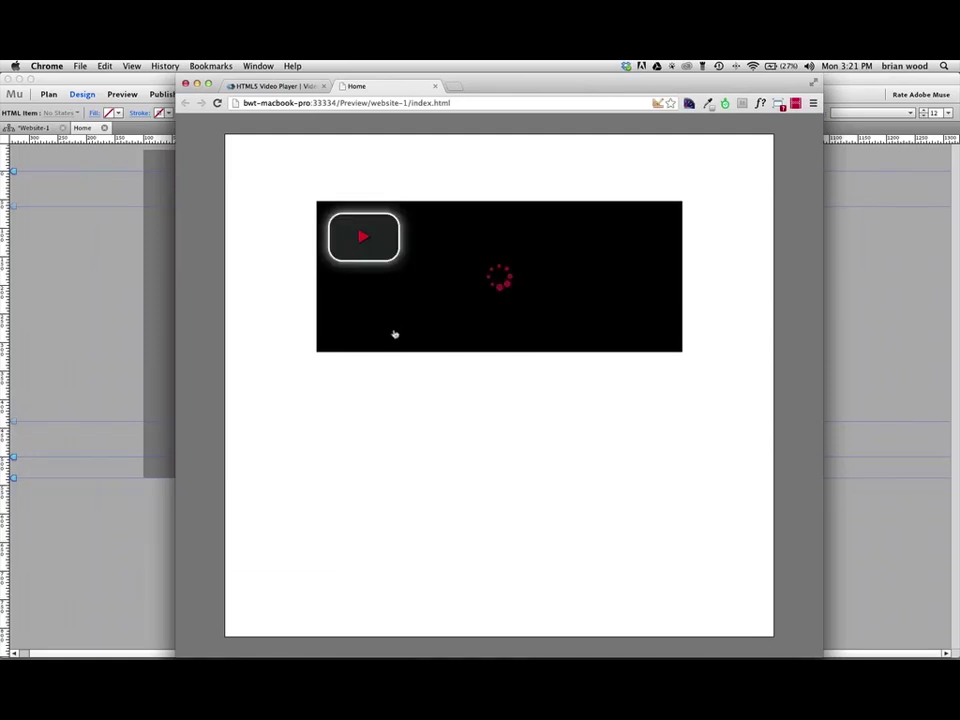
pyautogui.click(350, 245)
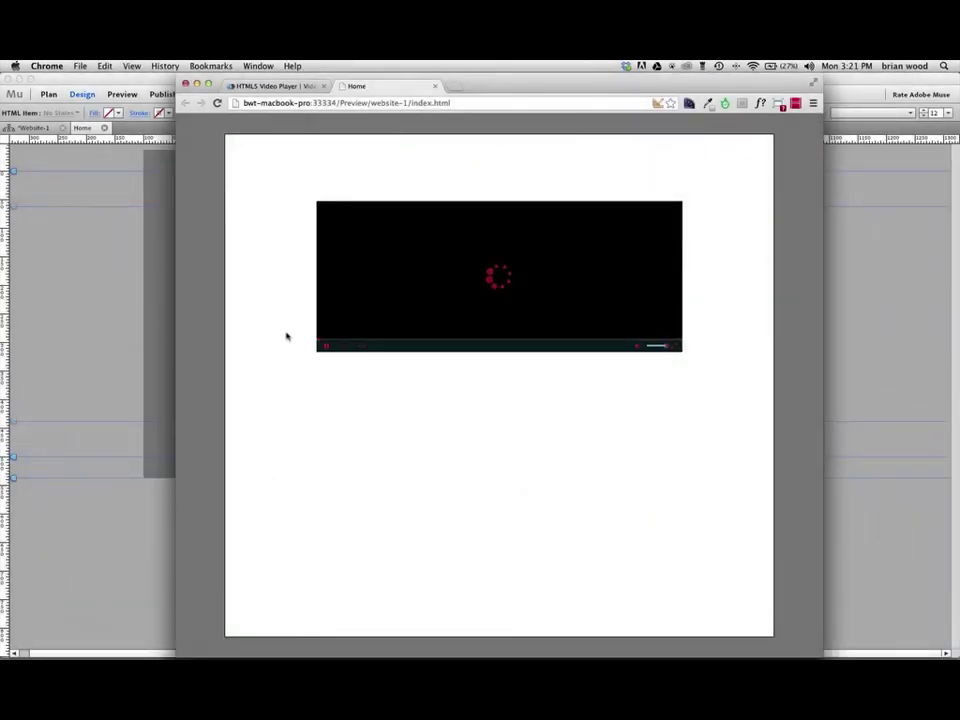
# Step: Check the embed code on the videojs.com tab, then close the dialog
pyautogui.click(278, 87)
pyautogui.click(660, 366)
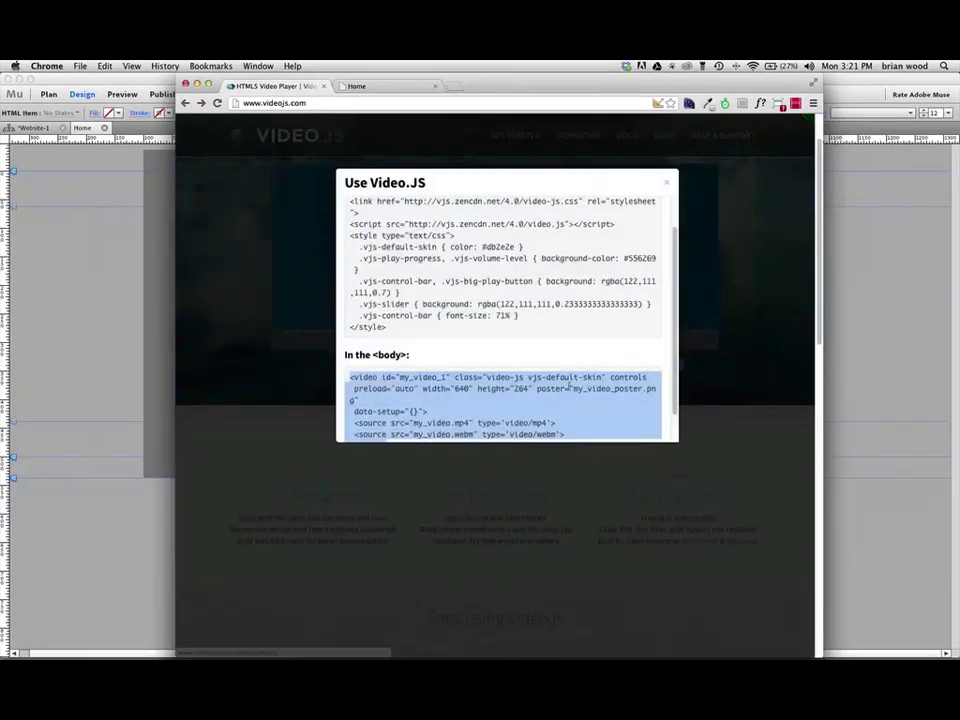
pyautogui.scroll(-2, 419, 418)
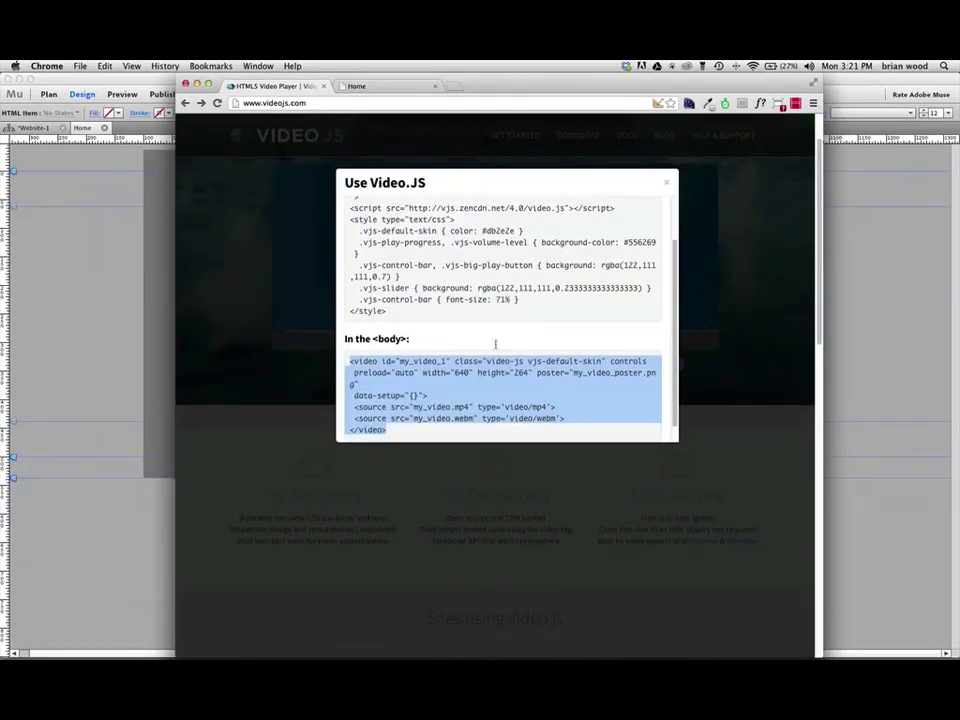
pyautogui.click(666, 183)
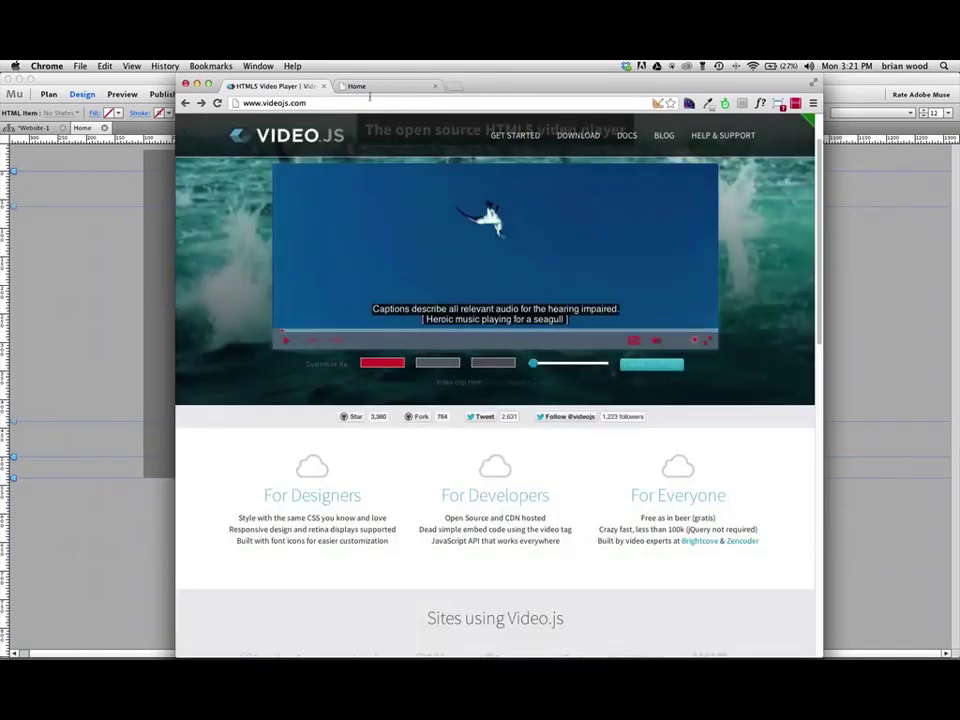
# Step: Close the Muse page preview tab
pyautogui.click(362, 86)
pyautogui.press('super+w')
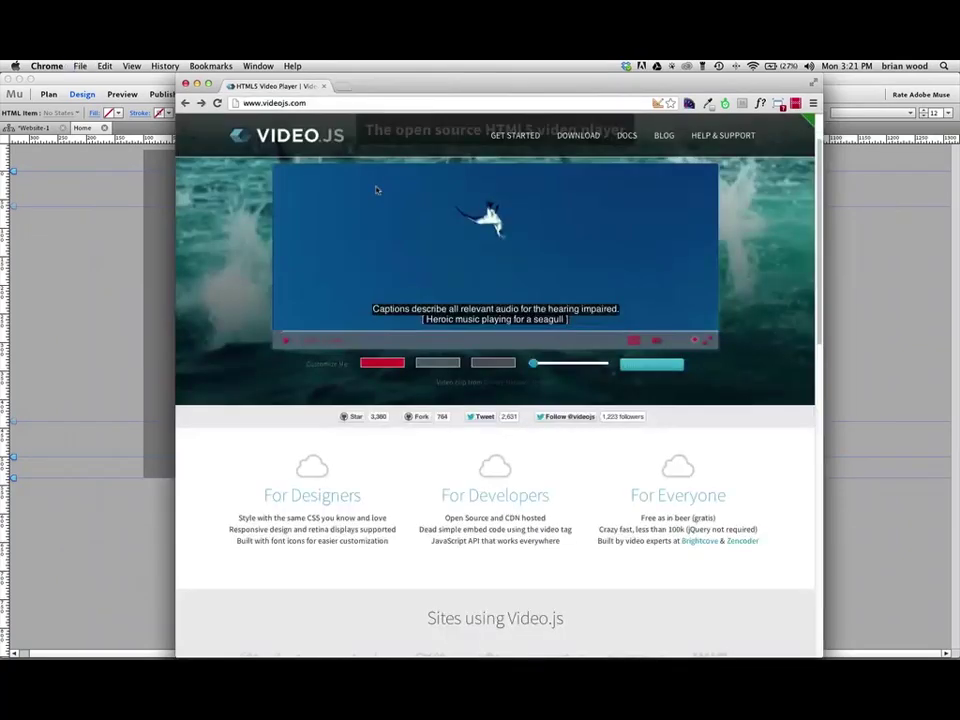
pyautogui.press('super+Tab')
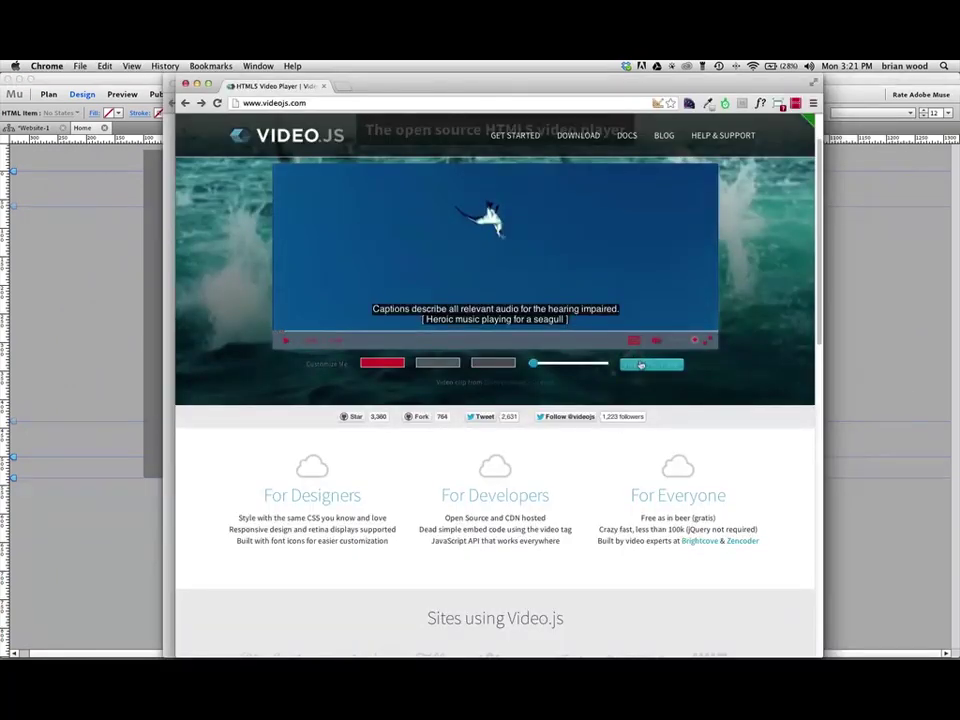
# Step: Reopen the Video.js embed code dialog and close Miro Video Converter
pyautogui.click(640, 364)
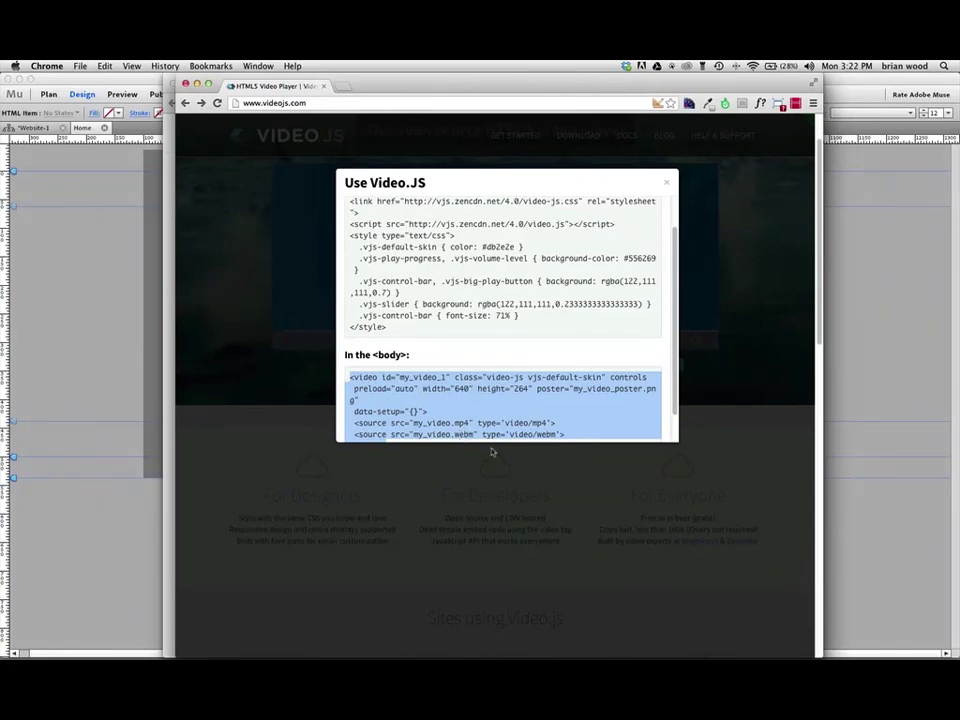
pyautogui.moveTo(511, 646)
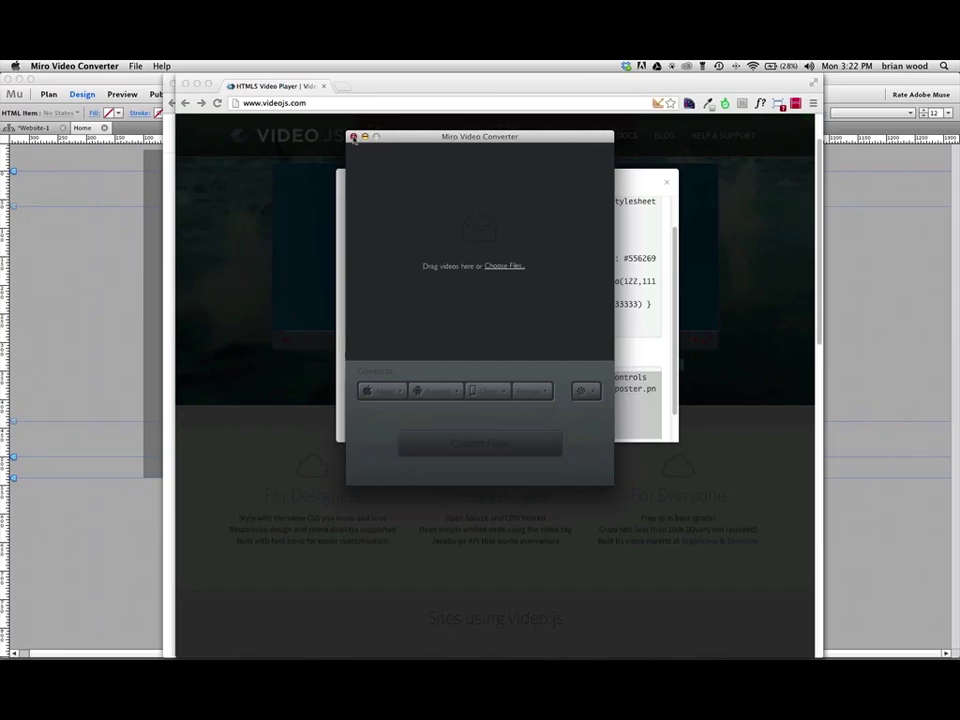
pyautogui.click(354, 137)
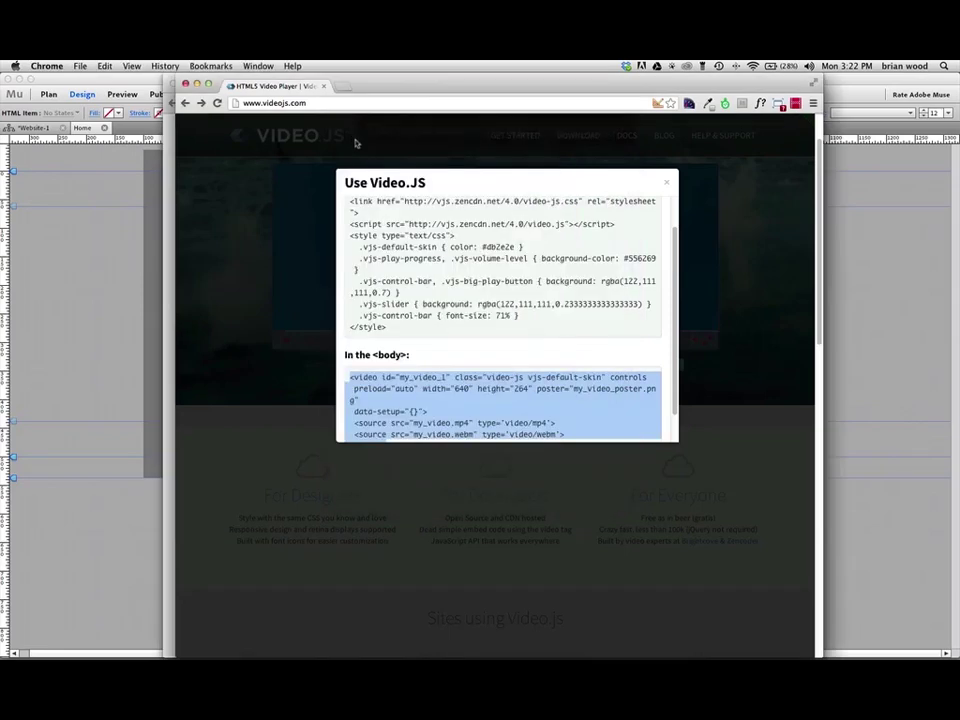
# Step: Return to Adobe Muse and open the File menu, then close it without choosing a command
pyautogui.press('super+Tab')
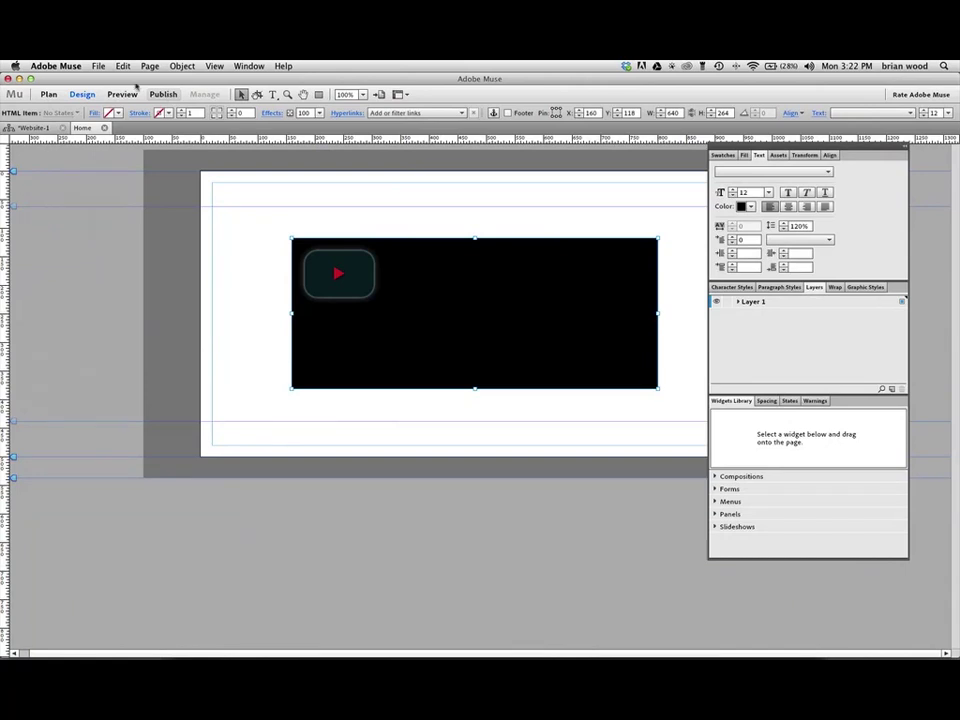
pyautogui.click(100, 66)
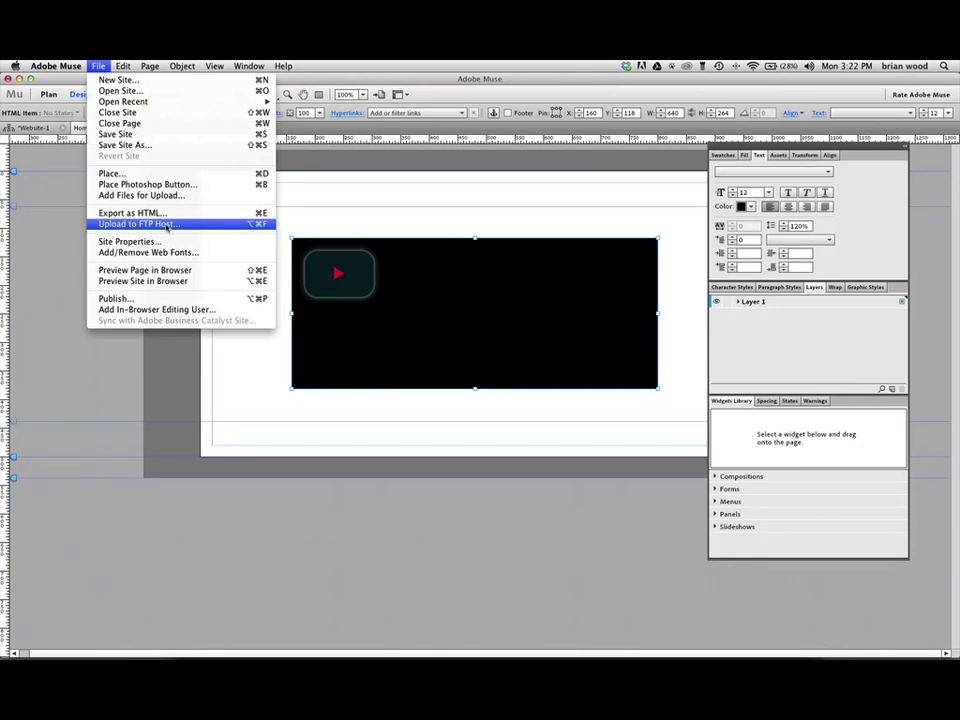
pyautogui.click(368, 219)
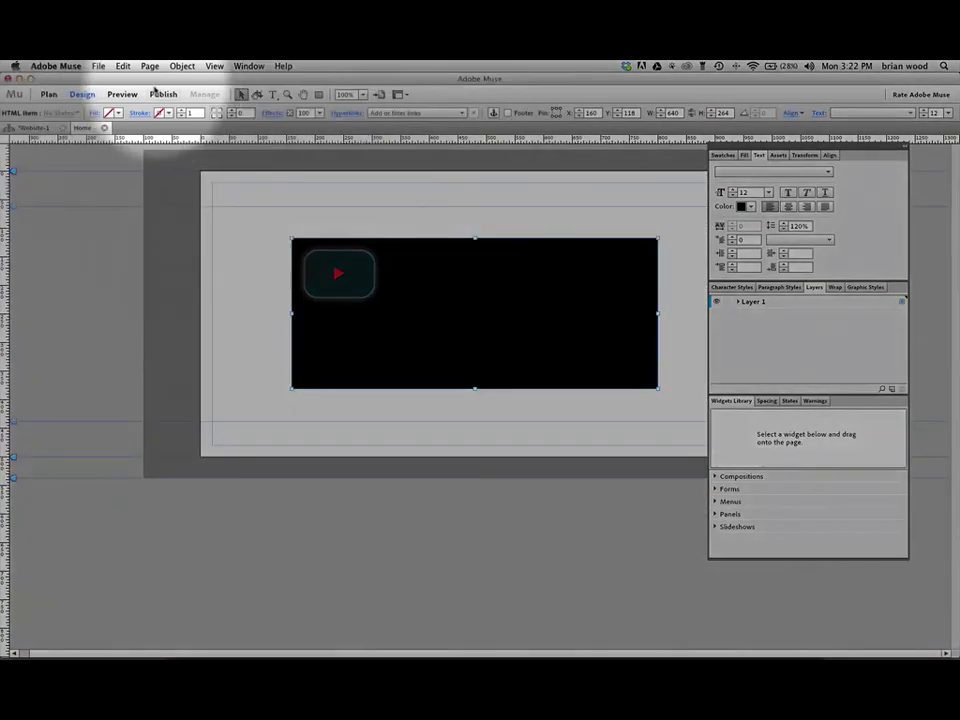
# Step: Publish the site to a temporary Business Catalyst site named myawesometempsite, then switch to Chrome
pyautogui.click(158, 95)
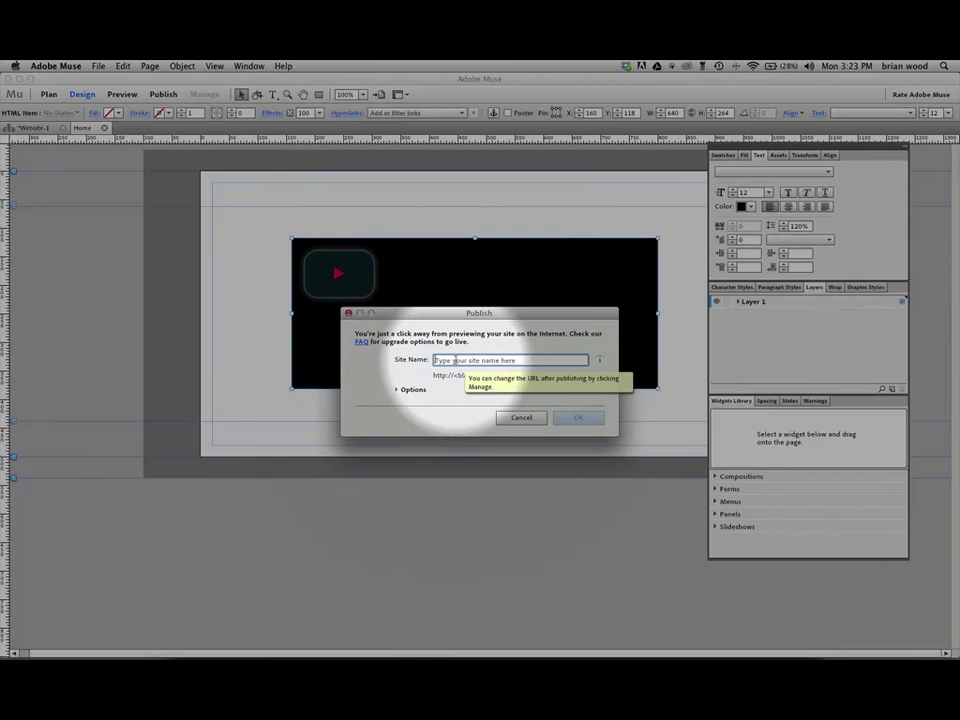
pyautogui.write('my awesome')
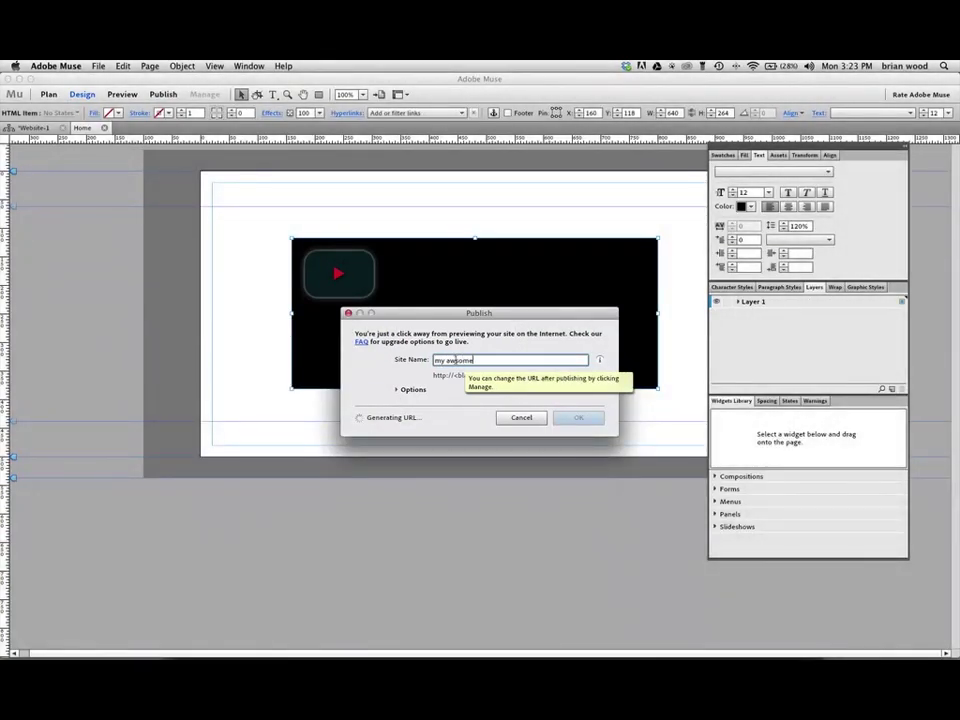
pyautogui.press('BackSpace')
pyautogui.press('BackSpace')
pyautogui.press('BackSpace')
pyautogui.press('BackSpace')
pyautogui.press('BackSpace')
pyautogui.press('BackSpace')
pyautogui.press('BackSpace')
pyautogui.press('BackSpace')
pyautogui.write('awesometempsite')
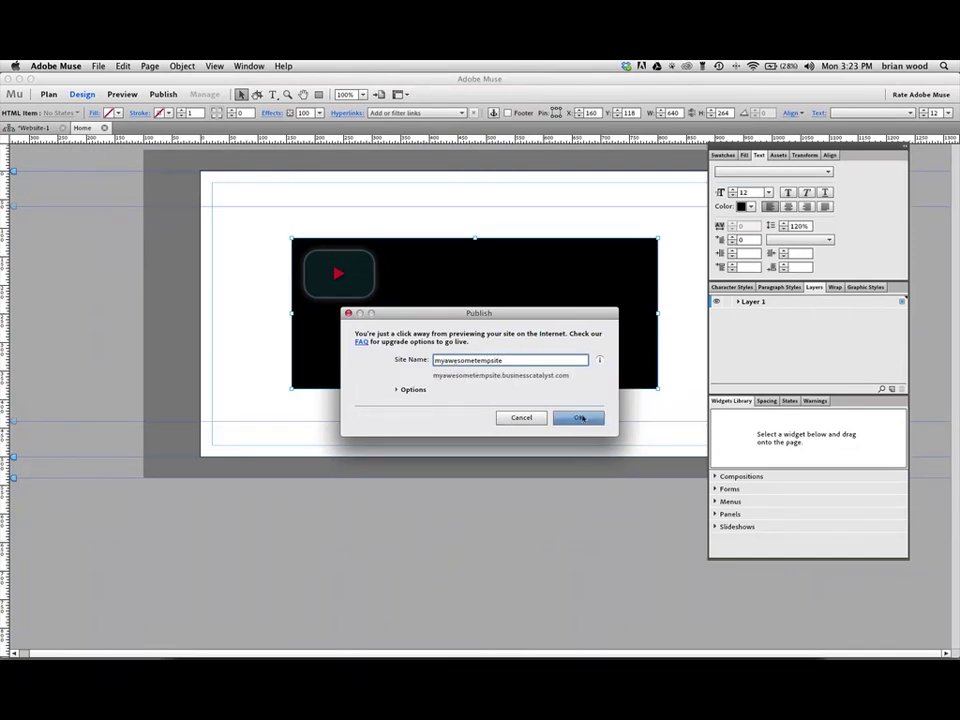
pyautogui.click(581, 418)
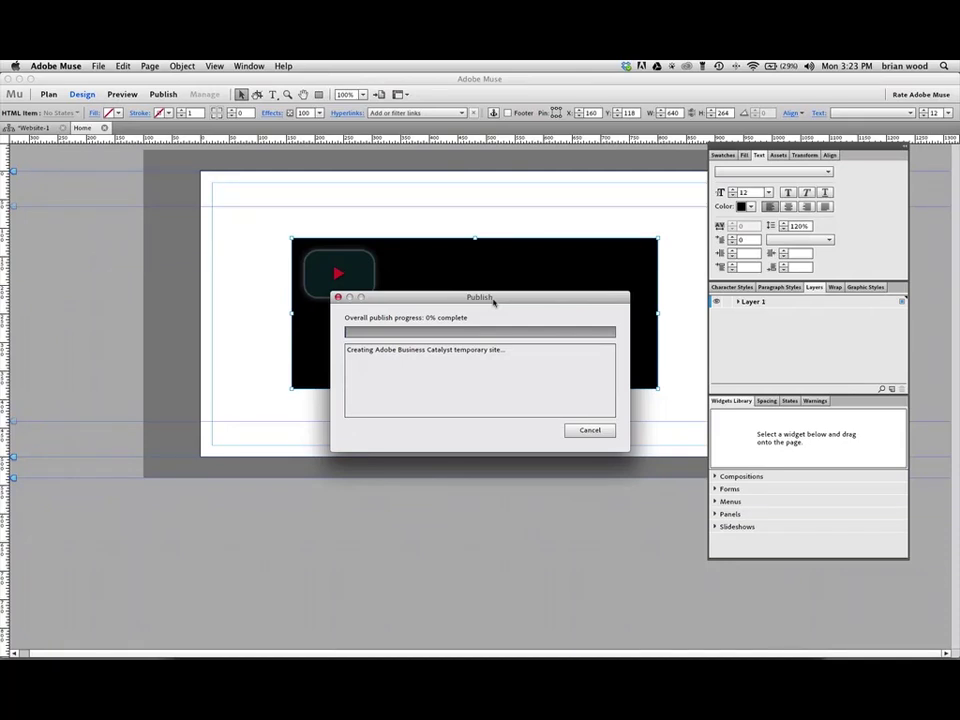
pyautogui.press('super+Tab')
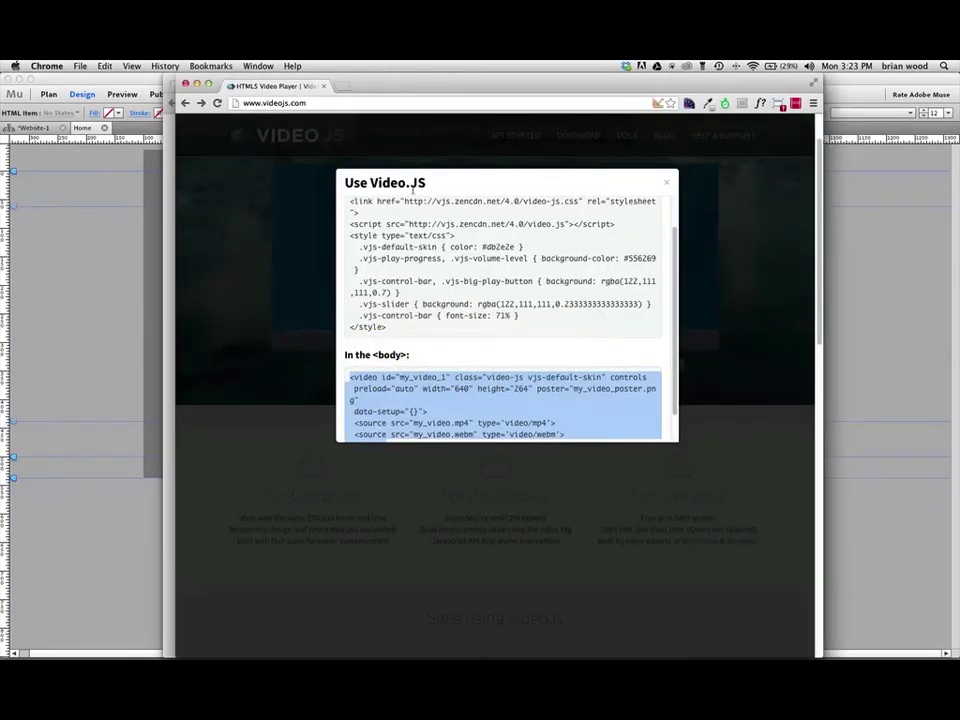
# Step: Check the live myawesometempsite page in Chrome and return to Muse once publishing finishes
pyautogui.scroll(1, 413, 190)
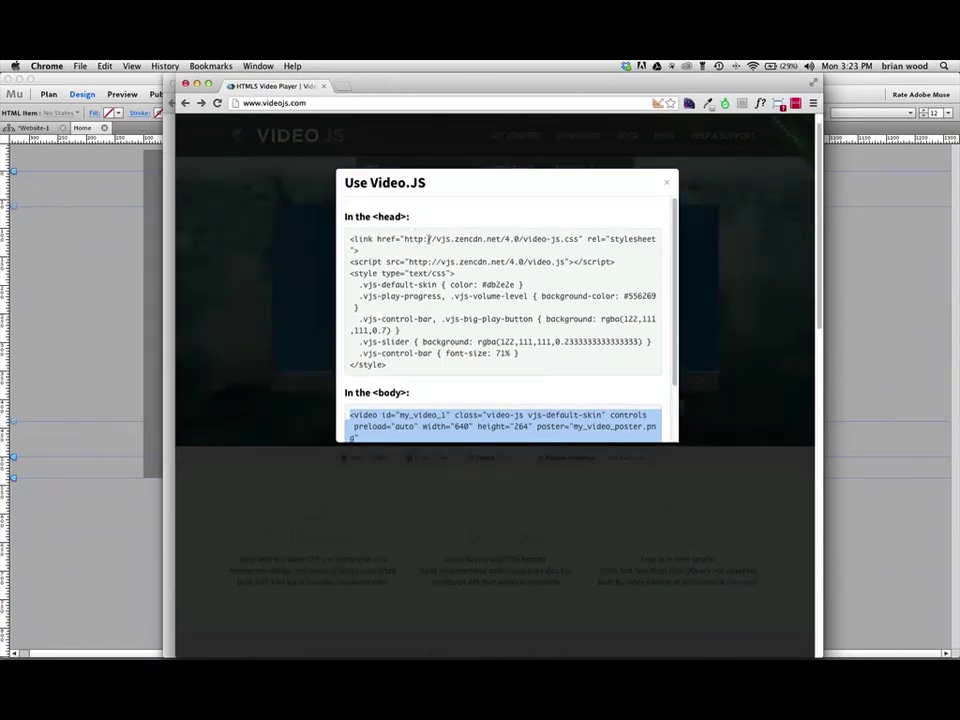
pyautogui.press('super+Tab')
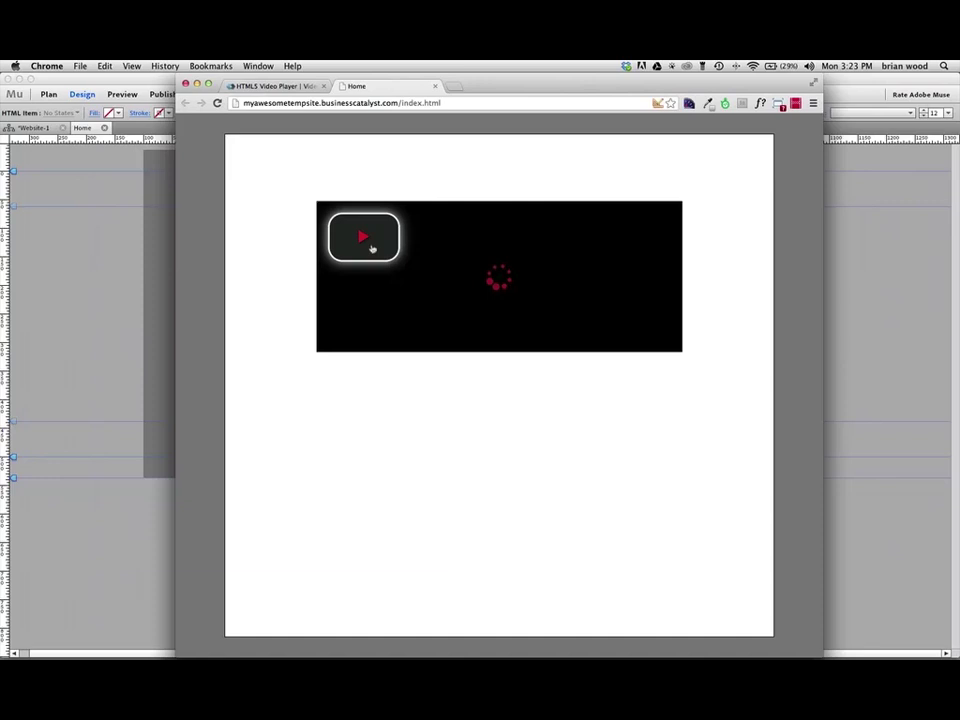
pyautogui.press('super+Tab')
pyautogui.press('super+Tab')
pyautogui.press('super+Tab')
pyautogui.press('super+Tab')
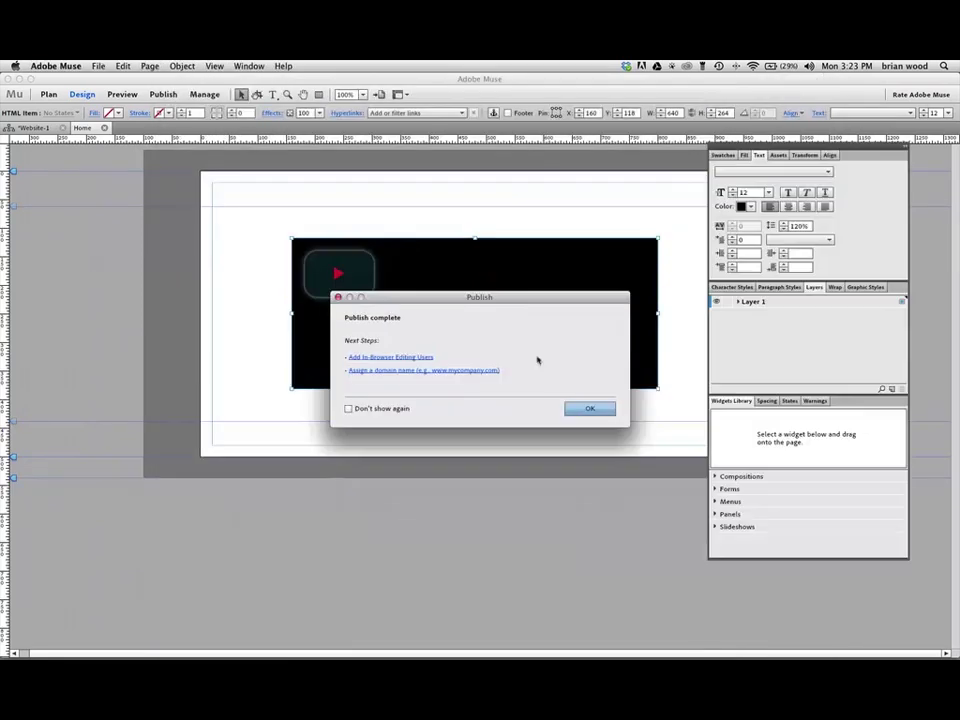
# Step: Dismiss Publish complete, preview playground.mp4 and its WebM version in Finder, and return to Muse
pyautogui.click(589, 409)
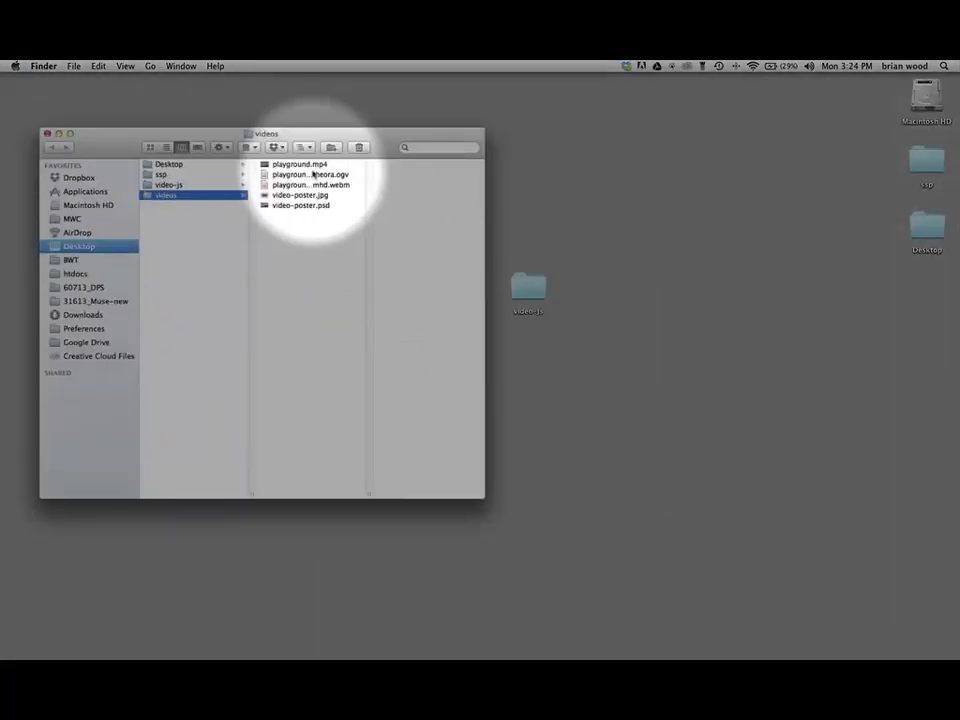
pyautogui.press('Right')
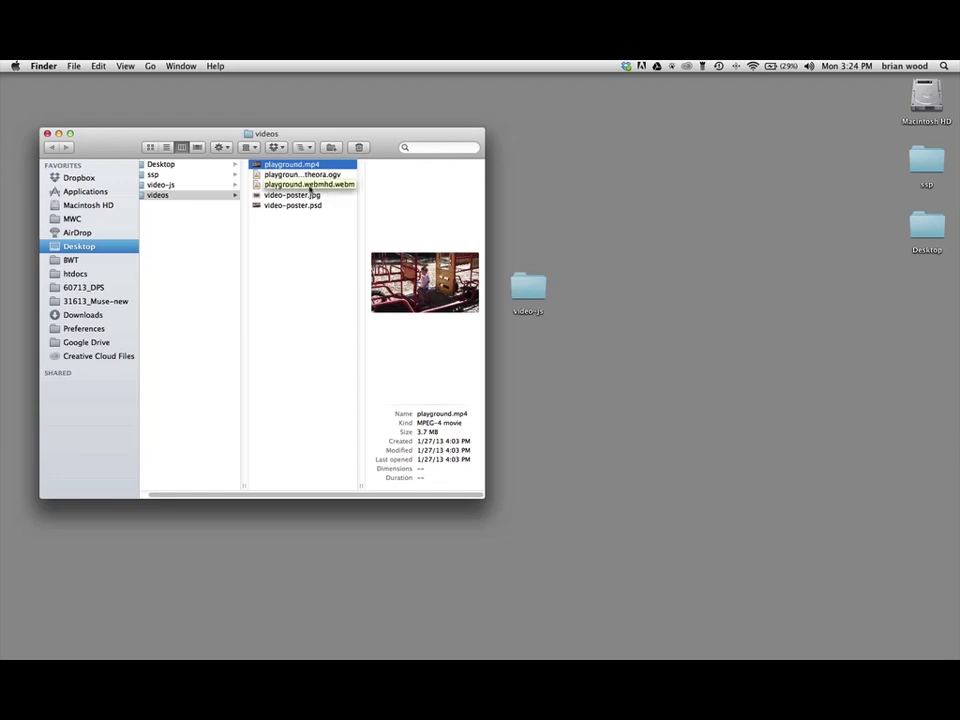
pyautogui.click(339, 186)
pyautogui.click(306, 166)
pyautogui.press('super+Tab')
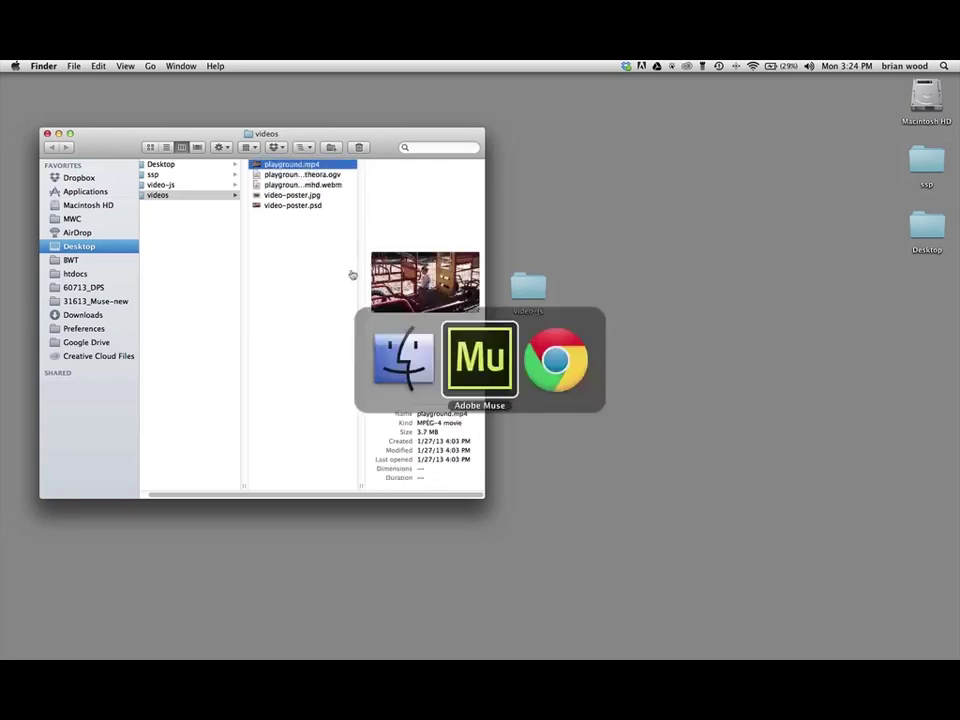
pyautogui.click(457, 355)
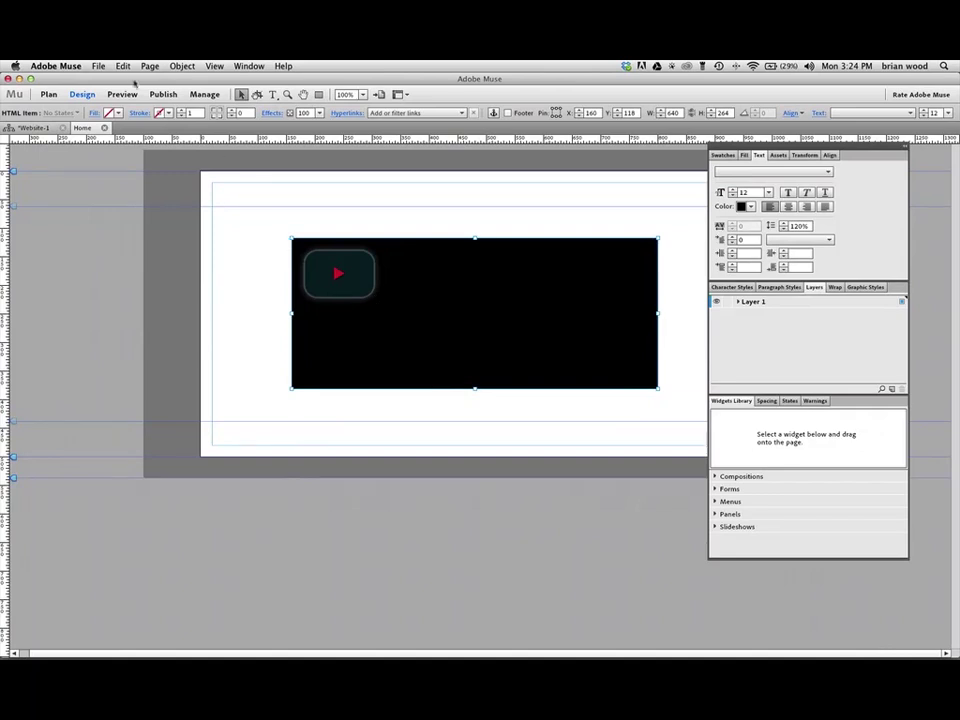
# Step: Add playground.mp4 and playground.webmhd.webm for upload and show them in the Assets panel
pyautogui.click(98, 66)
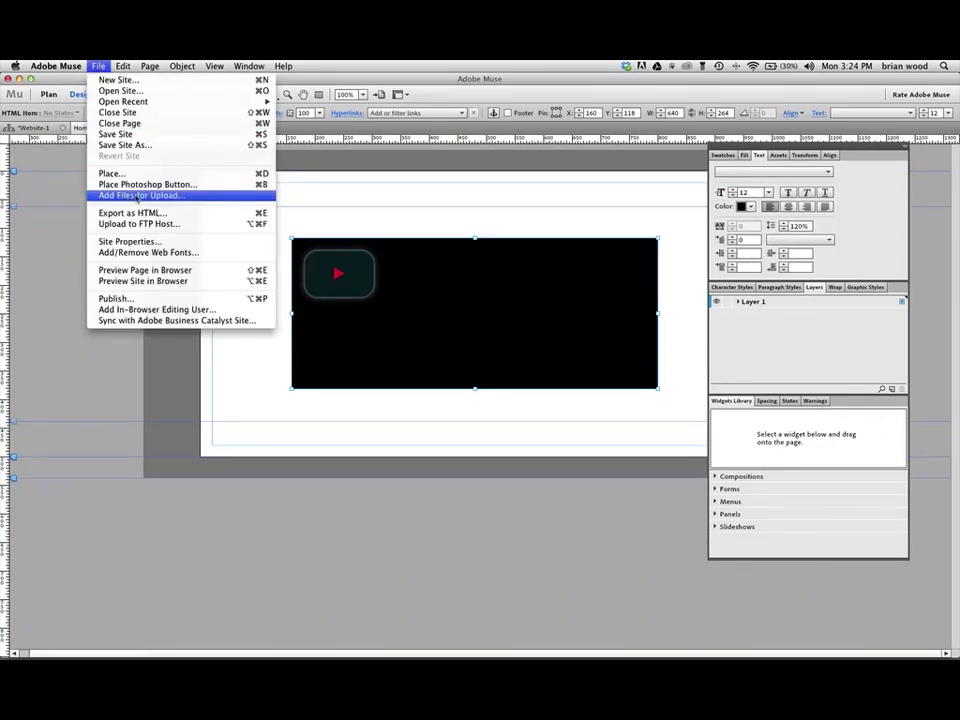
pyautogui.click(138, 196)
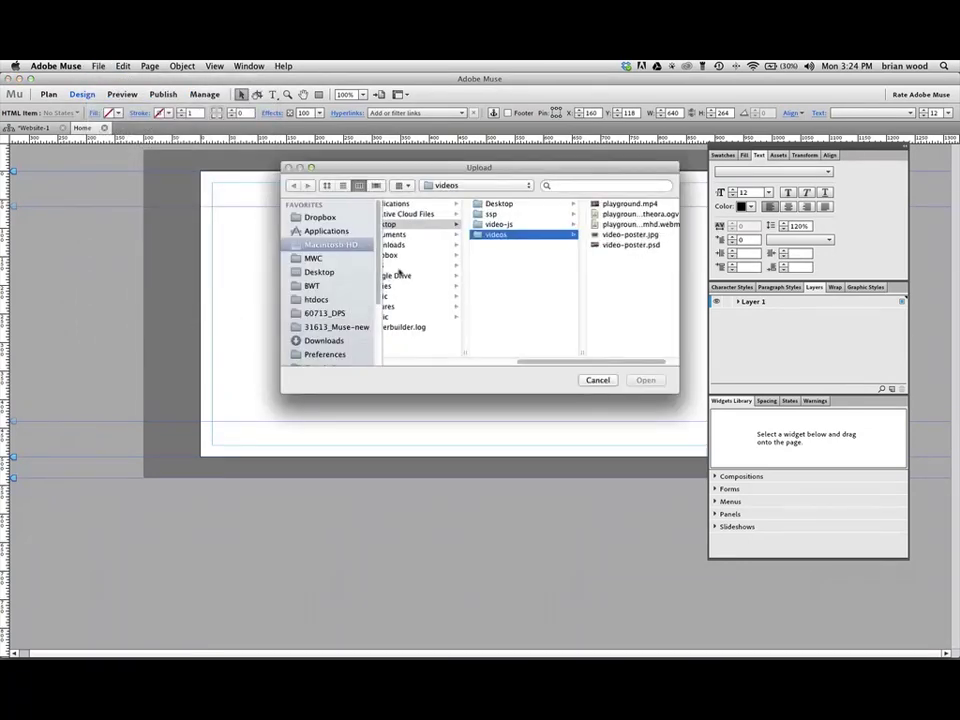
pyautogui.click(630, 204)
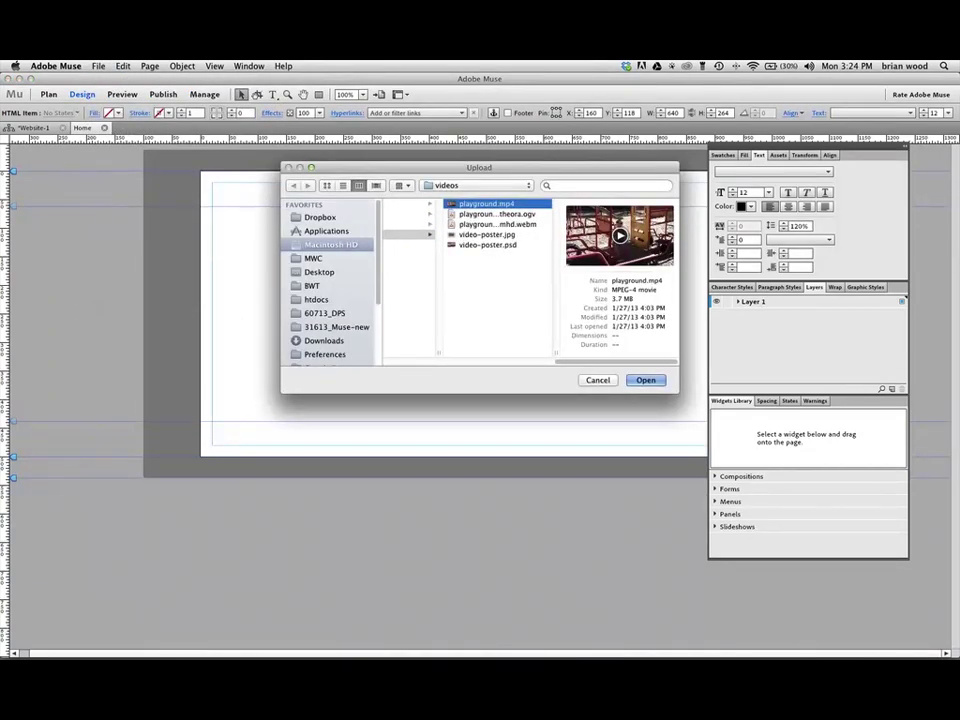
pyautogui.keyDown('super'); pyautogui.click(495, 224); pyautogui.keyUp('super')
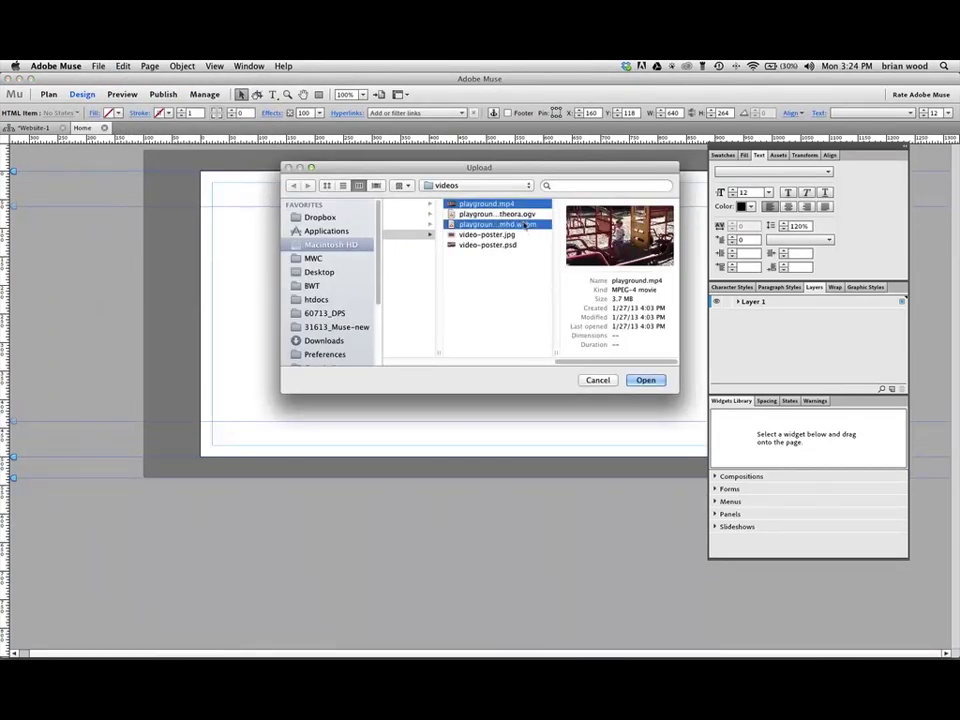
pyautogui.click(647, 381)
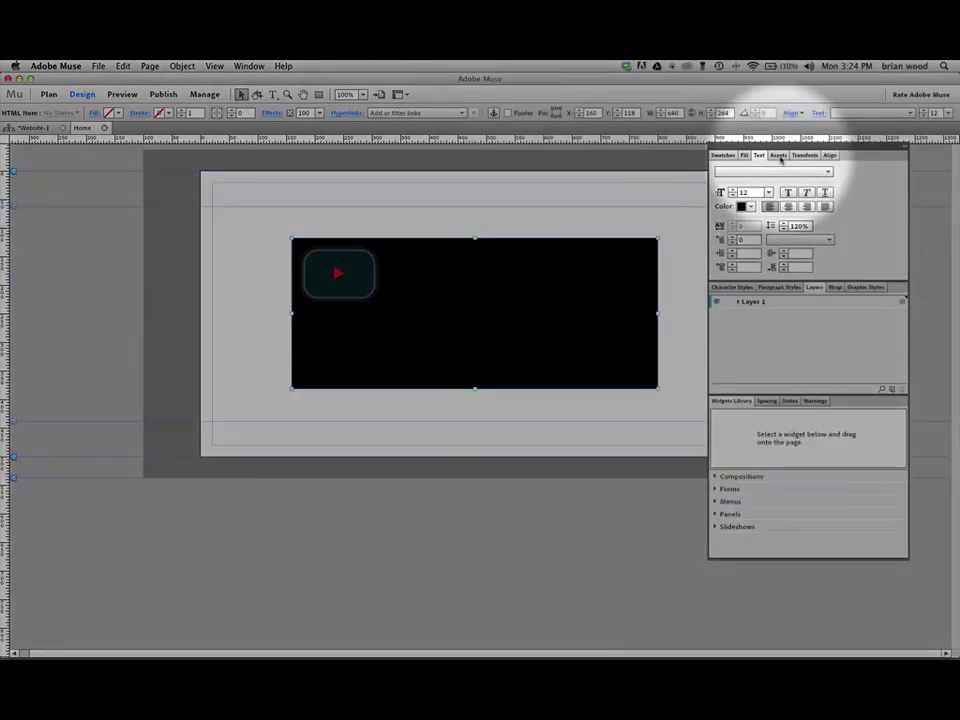
pyautogui.click(778, 155)
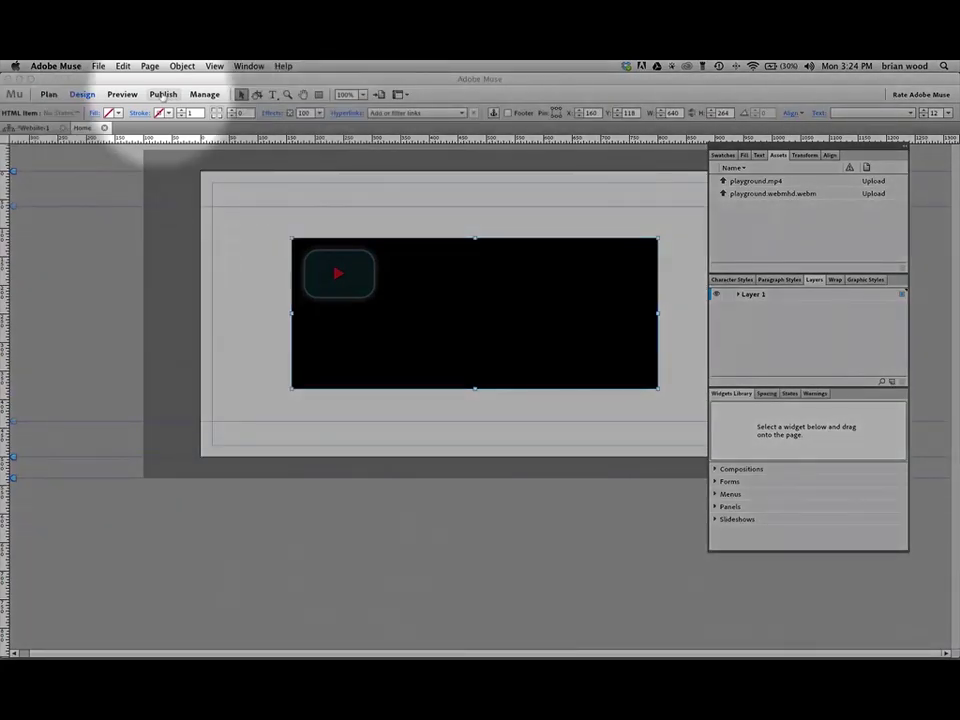
# Step: Republish to myawesometempsite, view it in Chrome, close the tab, and dismiss Publish complete
pyautogui.click(163, 94)
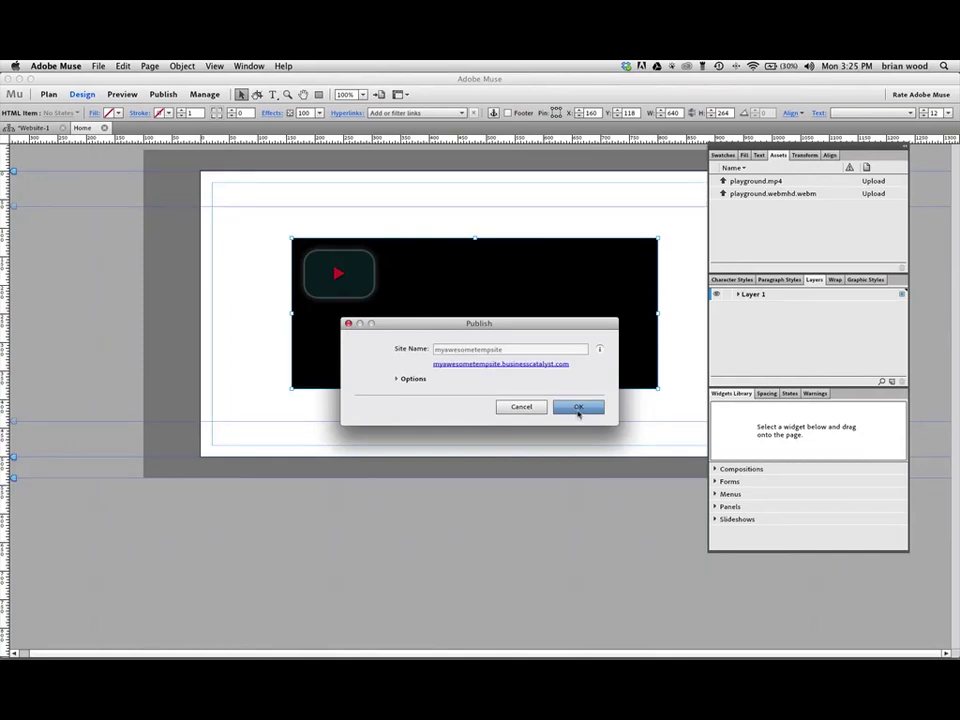
pyautogui.click(578, 408)
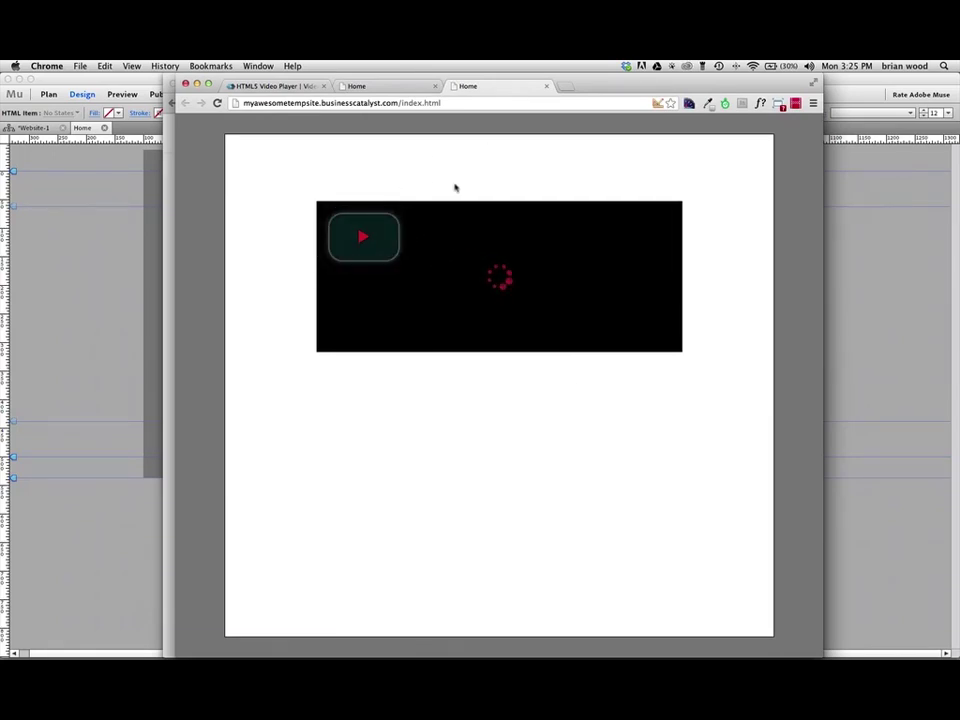
pyautogui.press('super+w')
pyautogui.press('super+Tab')
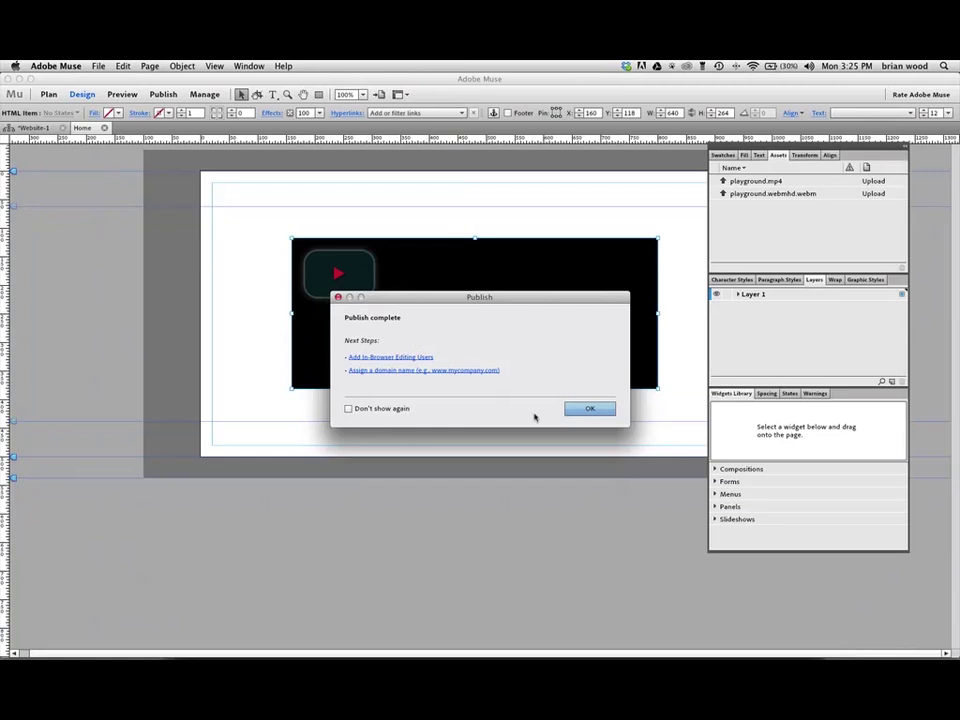
pyautogui.click(589, 409)
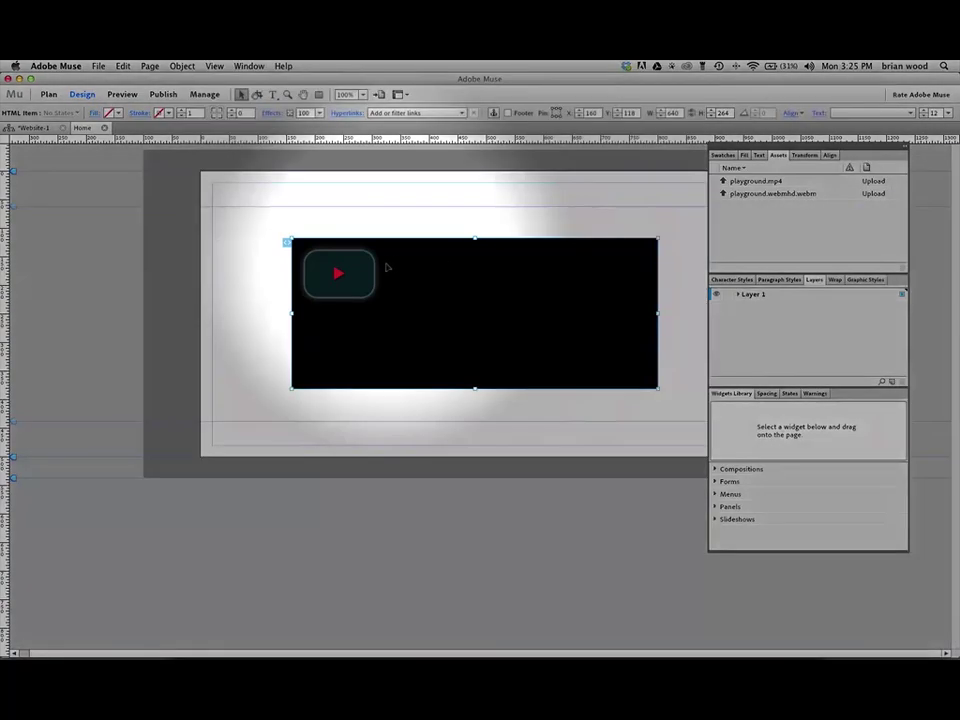
# Step: Inspect the video embed's HTML, noting the my_video.mp4 source, and cancel without changes
pyautogui.rightClick(387, 290)
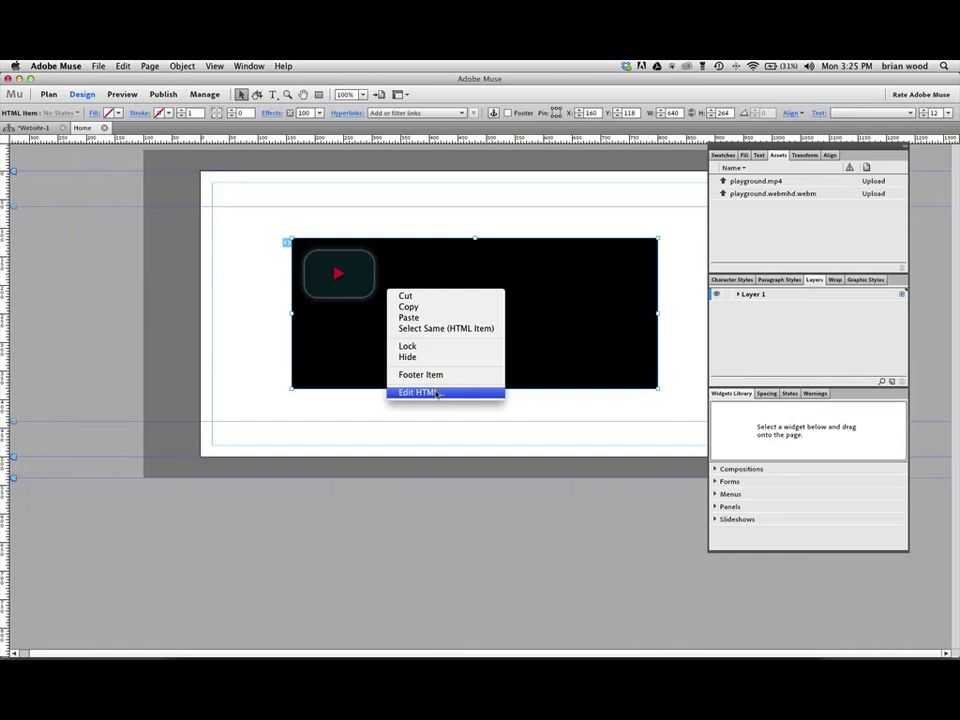
pyautogui.click(437, 394)
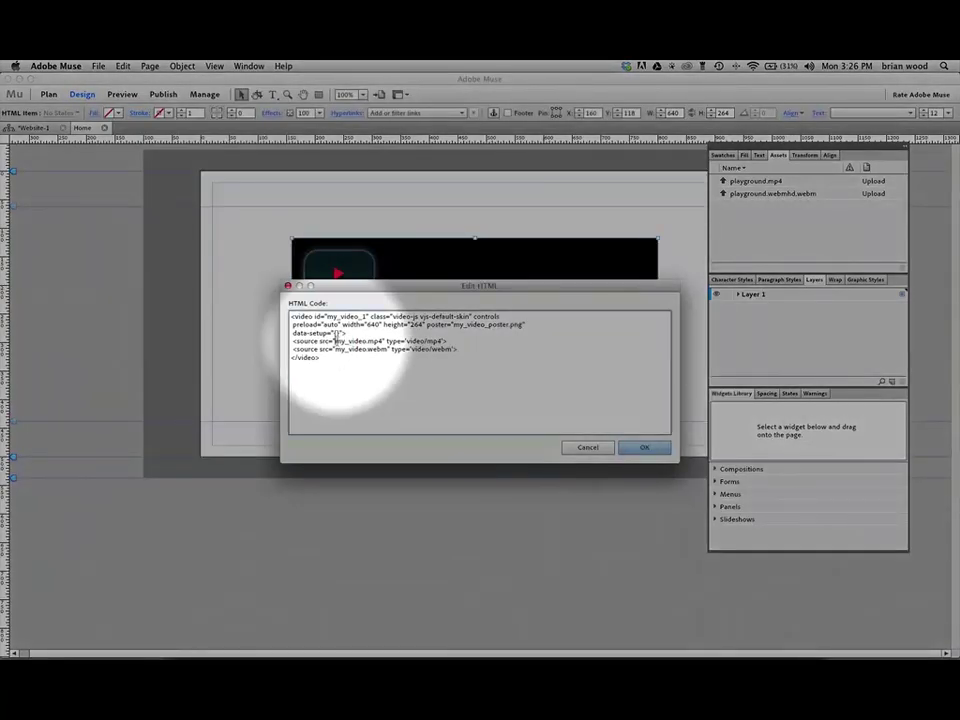
pyautogui.moveTo(335, 341); pyautogui.dragTo(382, 341)
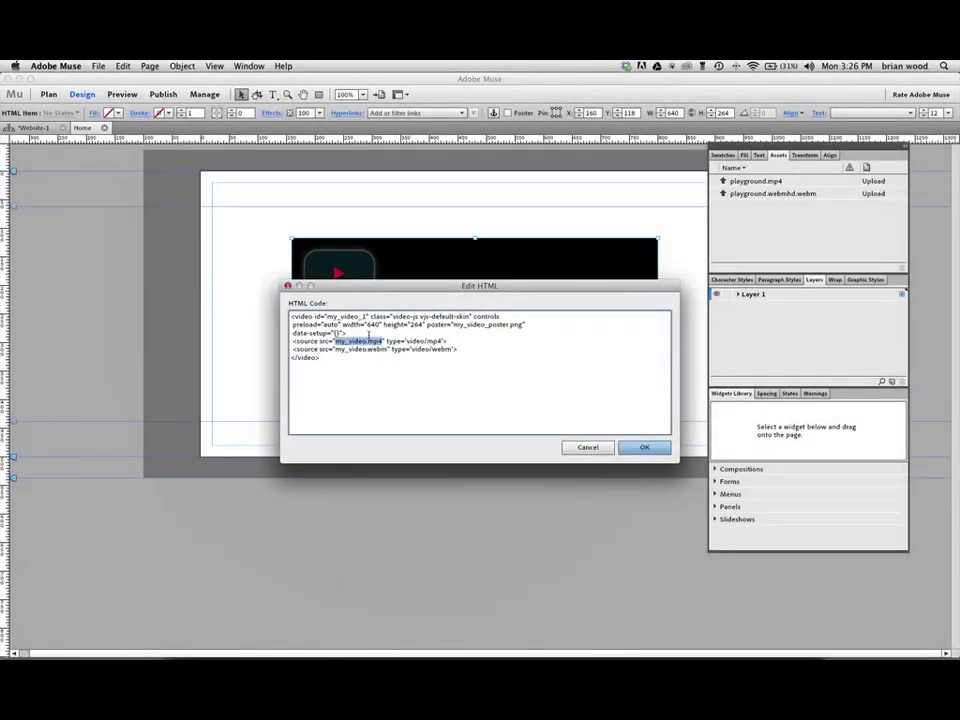
pyautogui.click(583, 447)
pyautogui.click(163, 94)
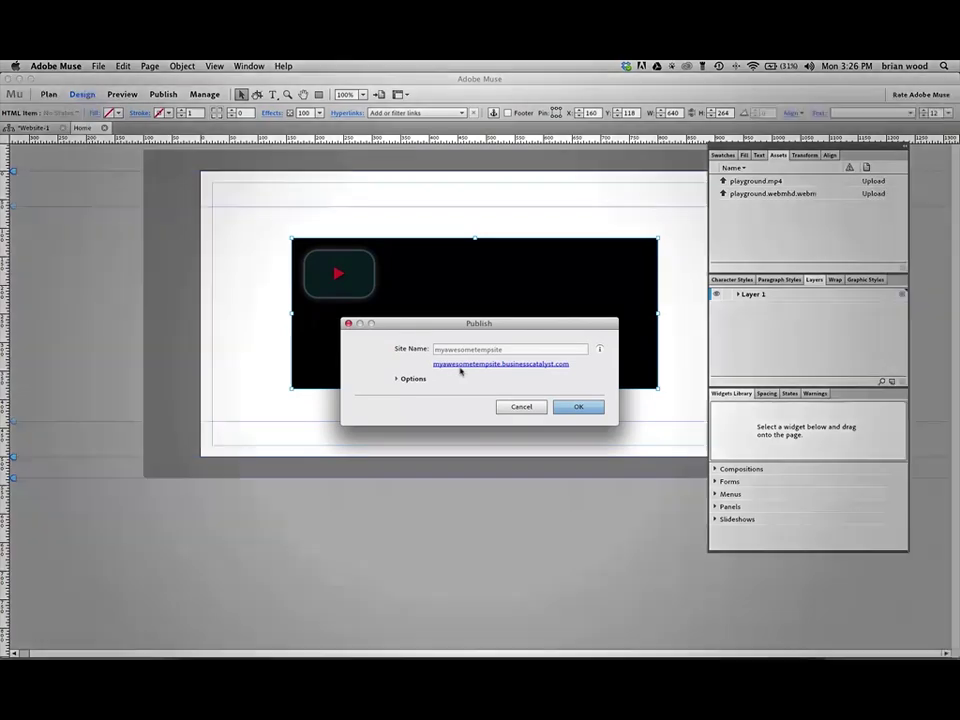
# Step: Copy the temporary site's web address from Chrome and cancel the Publish dialog
pyautogui.moveTo(486, 369)
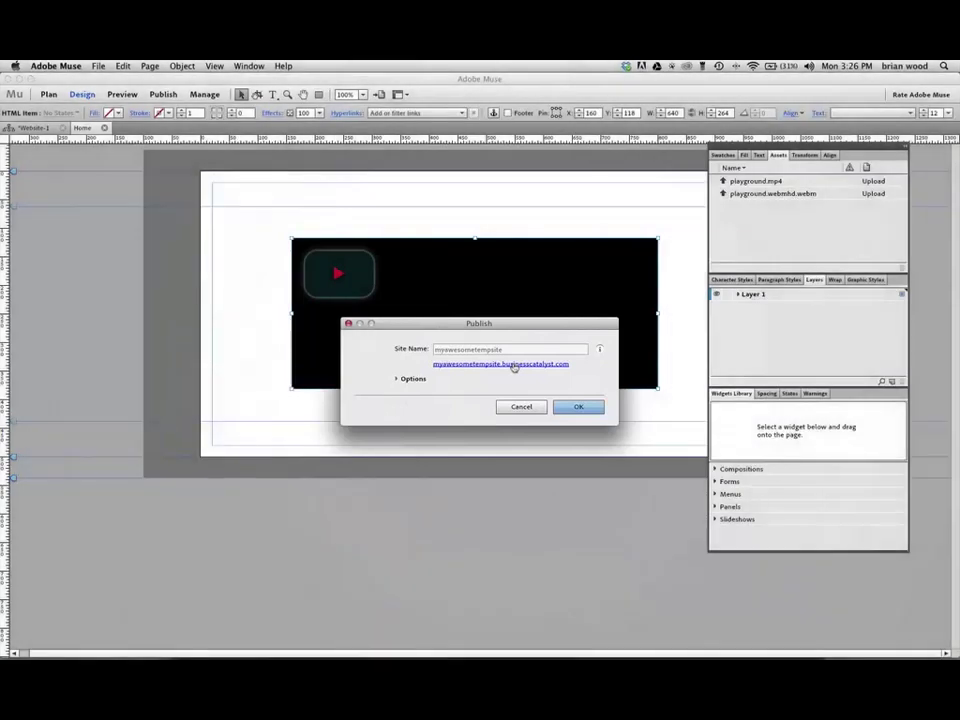
pyautogui.click(513, 367)
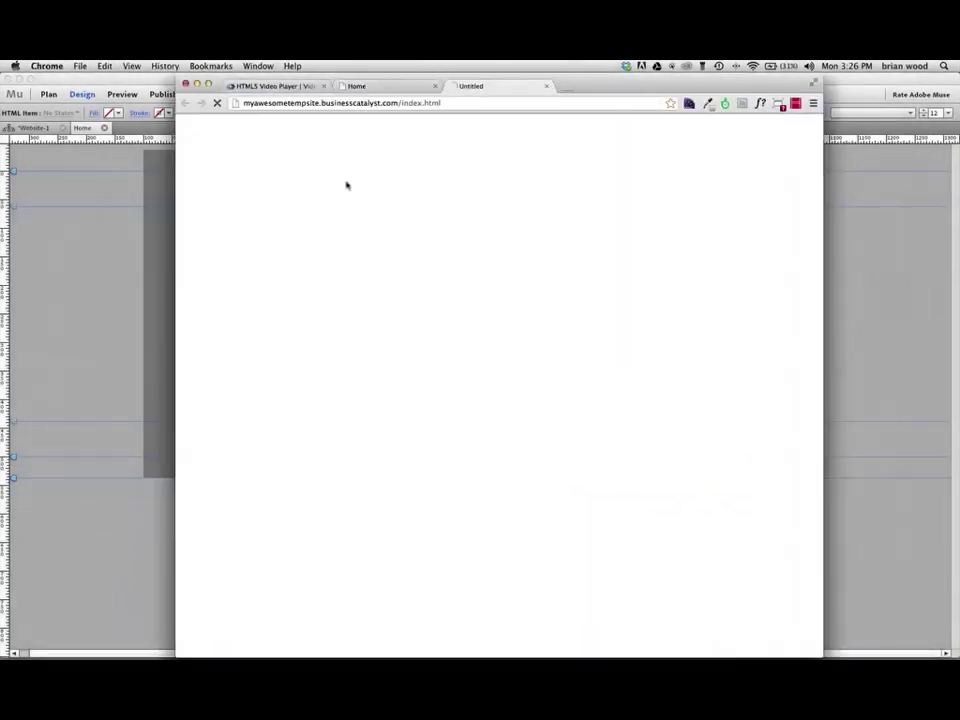
pyautogui.click(331, 105)
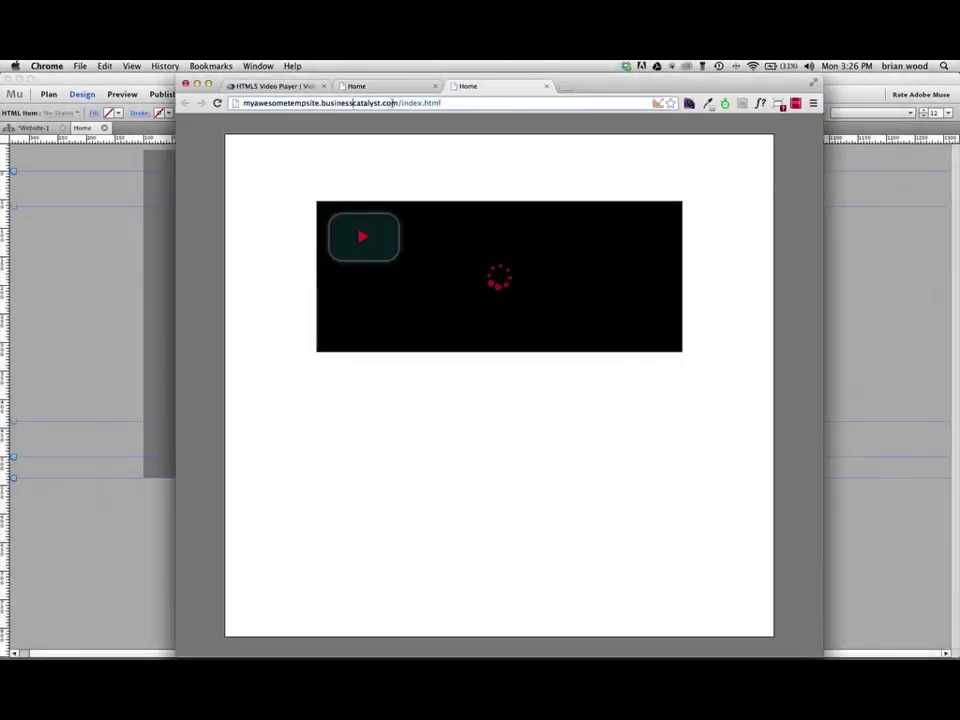
pyautogui.moveTo(398, 104); pyautogui.dragTo(285, 97)
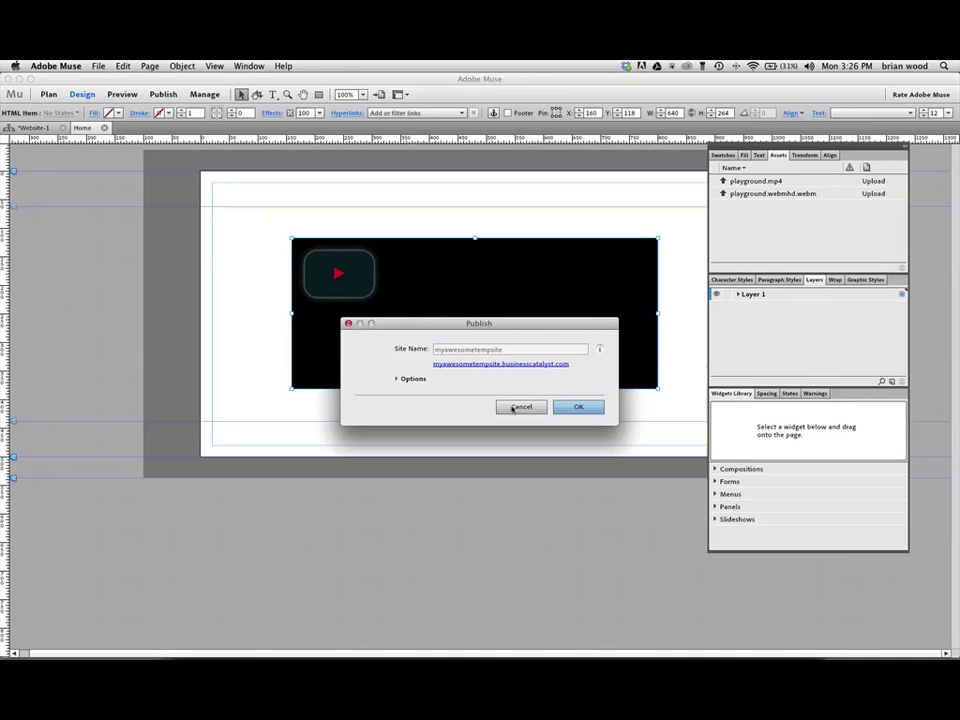
pyautogui.click(514, 408)
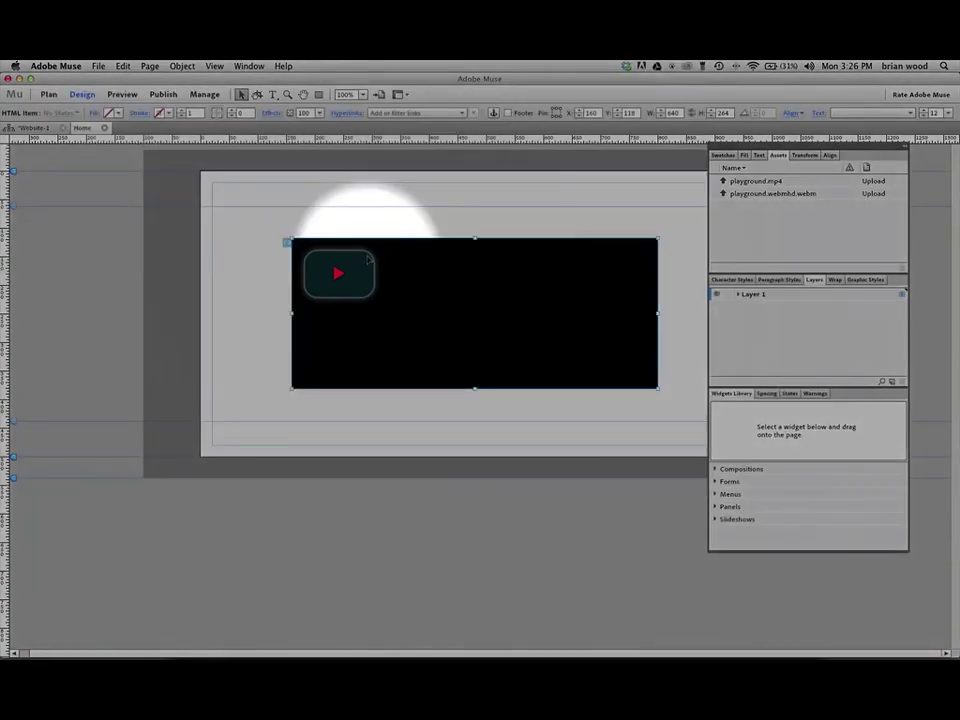
# Step: In the video's HTML, replace the first my_video source with the site's assets/playground.mp4 URL
pyautogui.rightClick(369, 259)
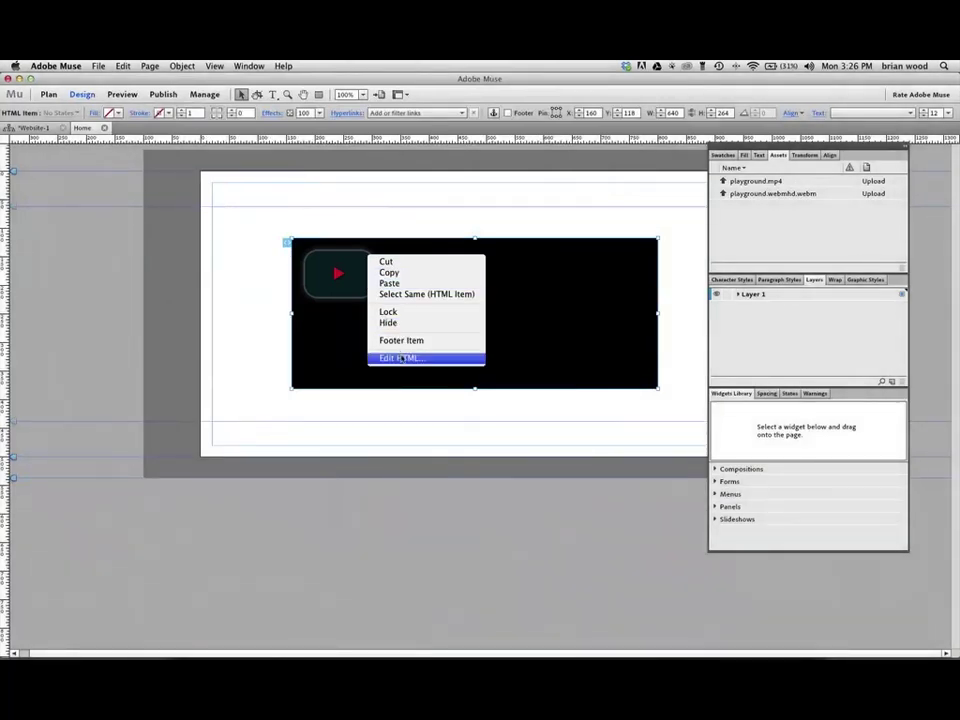
pyautogui.click(400, 358)
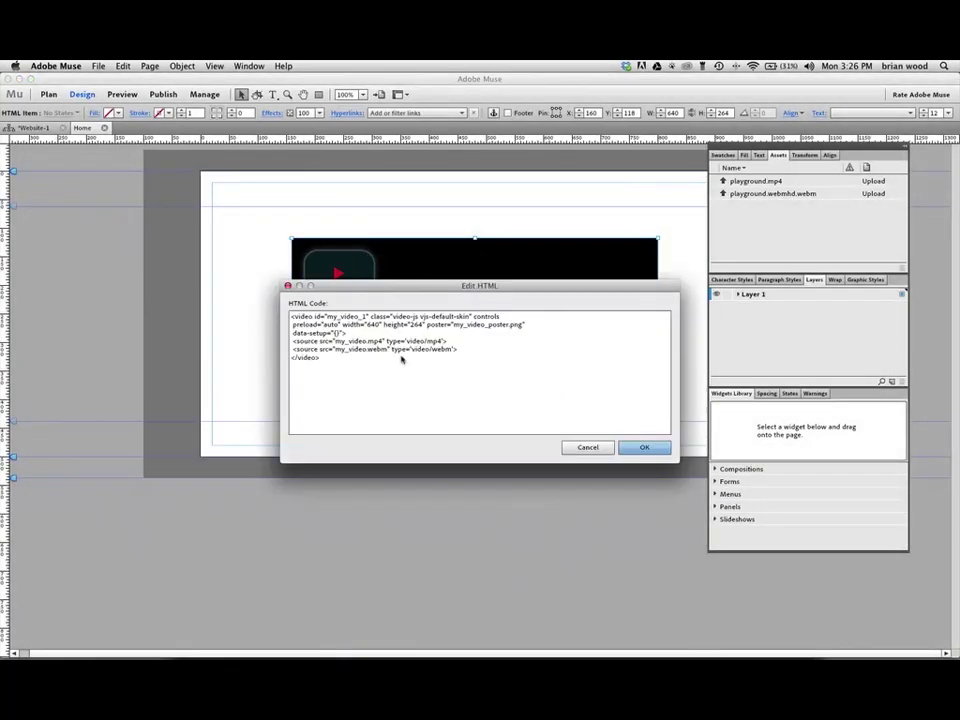
pyautogui.moveTo(335, 341); pyautogui.dragTo(366, 341)
pyautogui.write('http://myawesometempsite.businesscatalyst.com/')
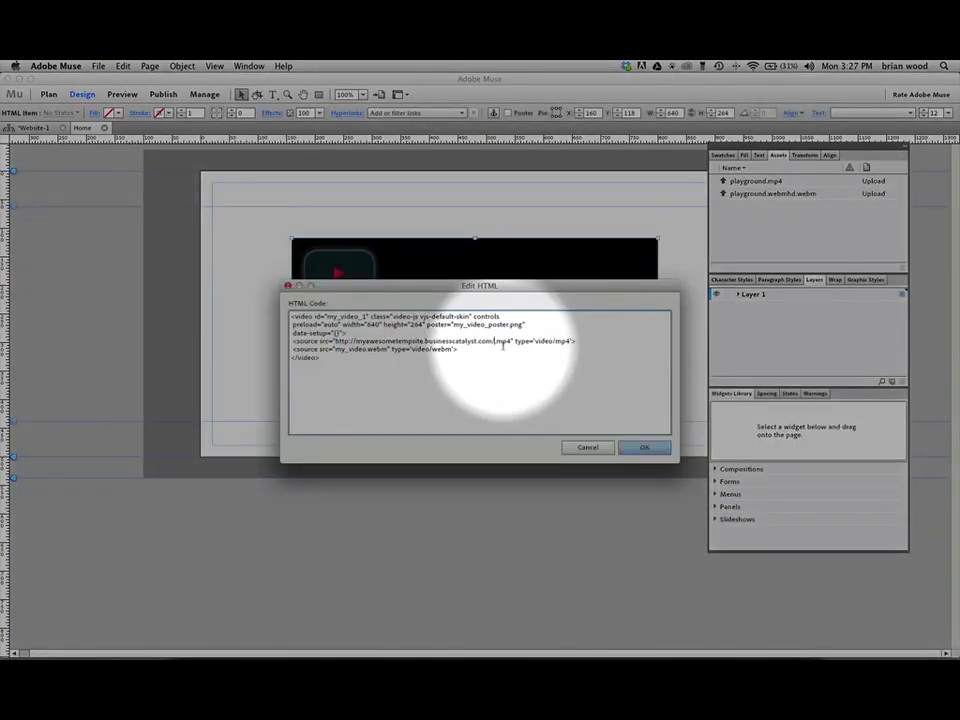
pyautogui.write('asse')
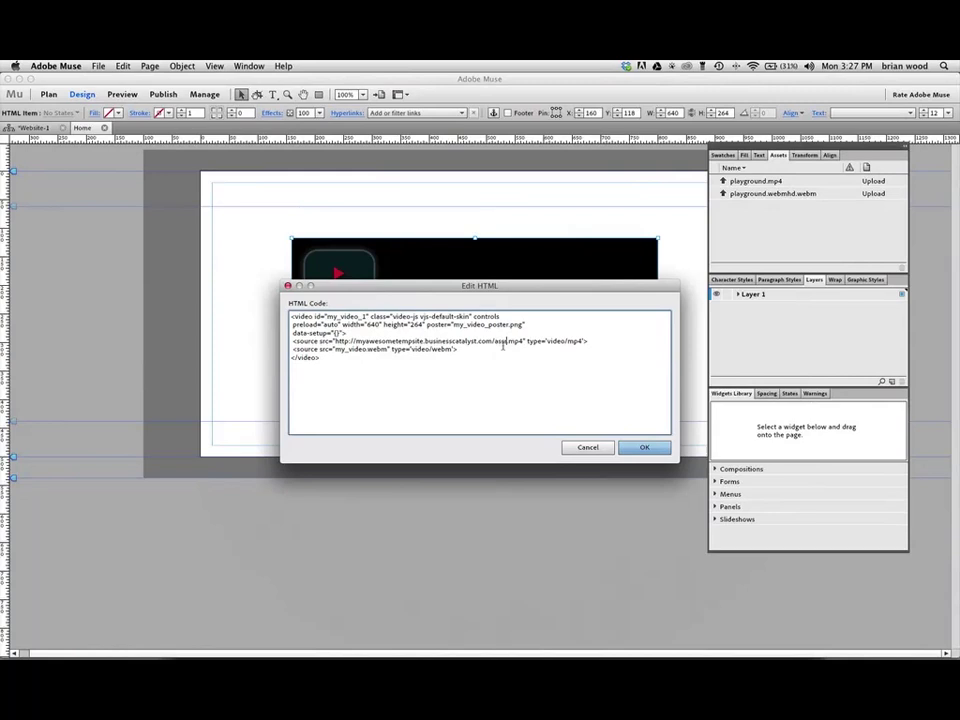
pyautogui.write('ts/playgroun')
pyautogui.write('d')
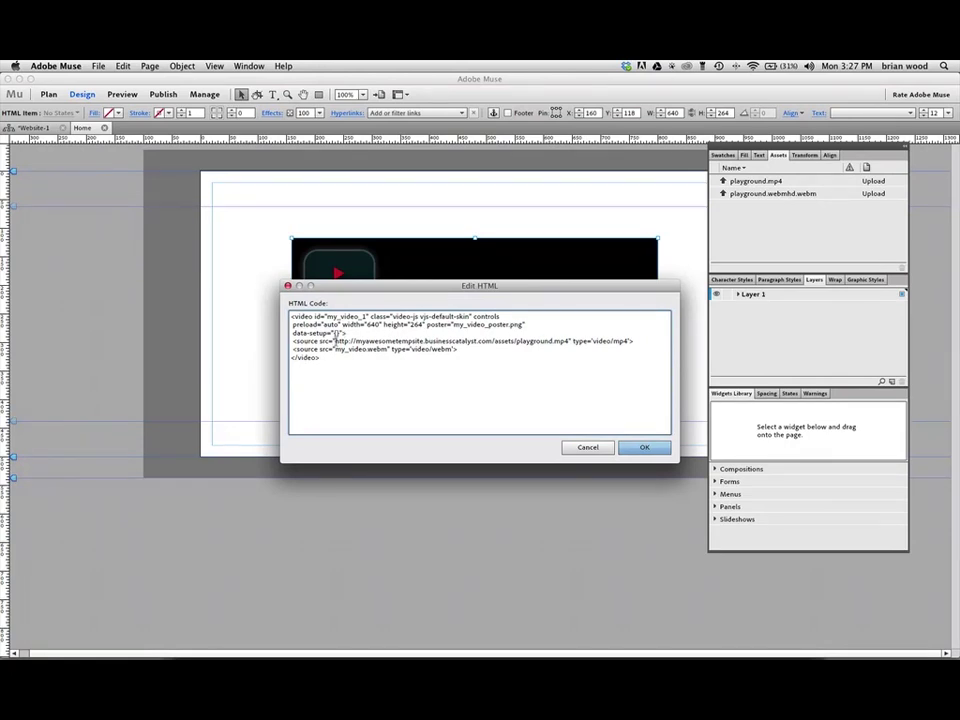
# Step: Point the second source to playground.webmhd.webm at the same assets URL
pyautogui.moveTo(335, 341); pyautogui.dragTo(552, 342)
pyautogui.press('super+c')
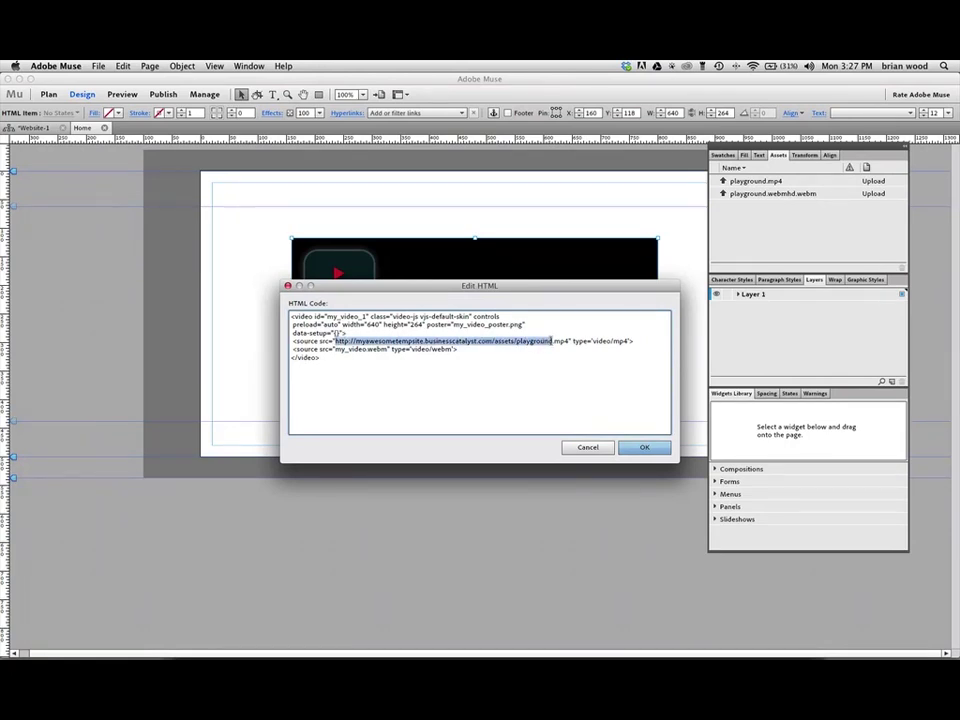
pyautogui.click(335, 349)
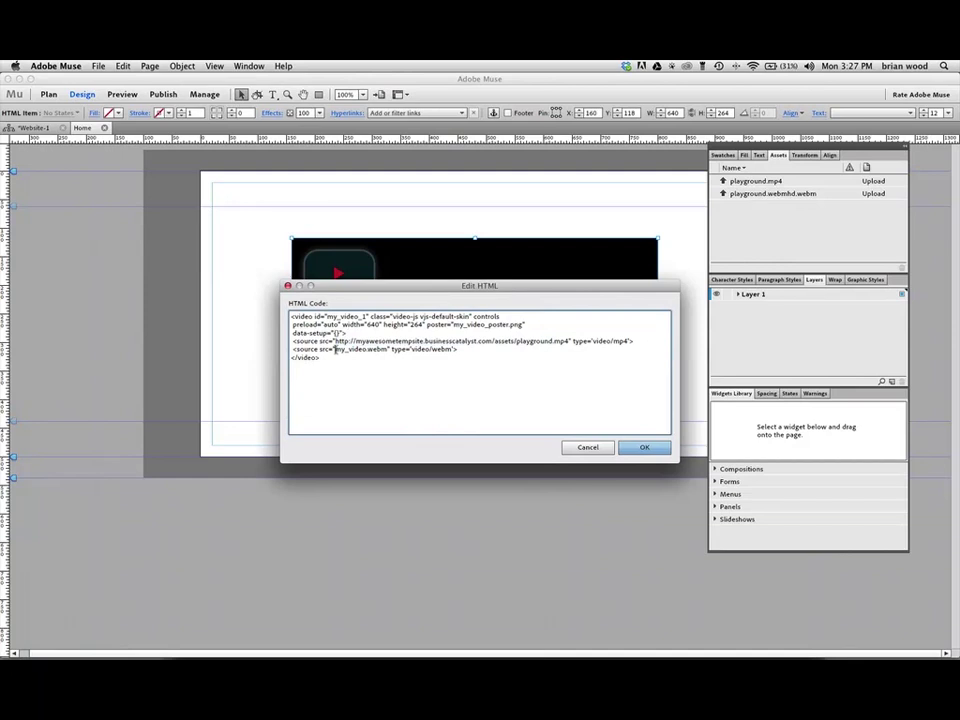
pyautogui.moveTo(335, 349); pyautogui.dragTo(367, 350)
pyautogui.press('super+v')
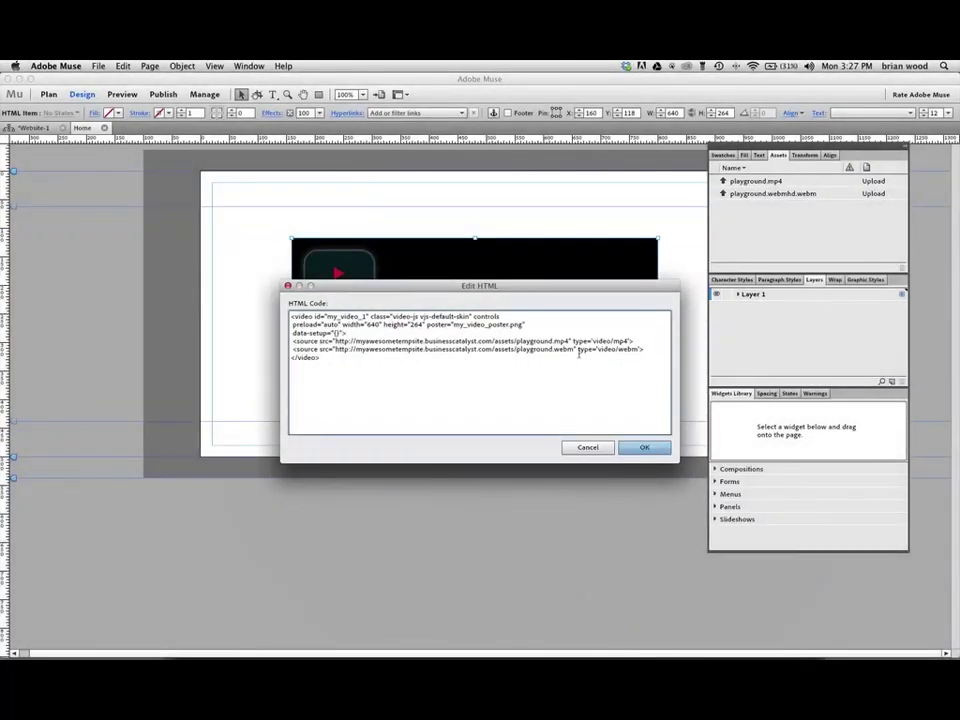
pyautogui.write('.webmhd.webm')
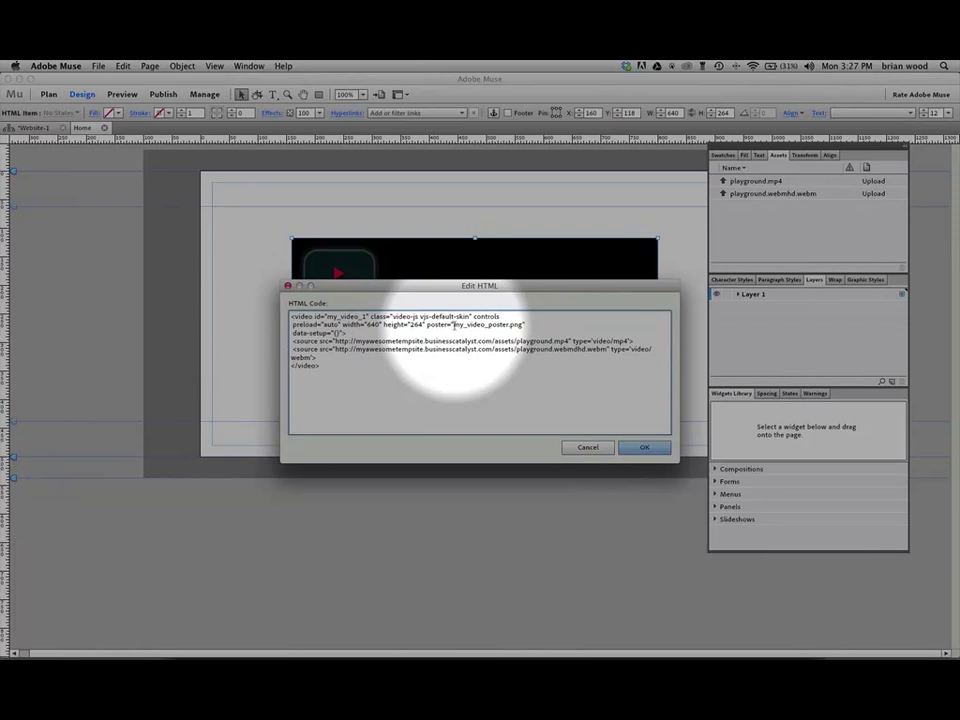
# Step: Highlight the my_video_poster.png poster and the width and height attributes in the video tag
pyautogui.moveTo(453, 325); pyautogui.dragTo(524, 325)
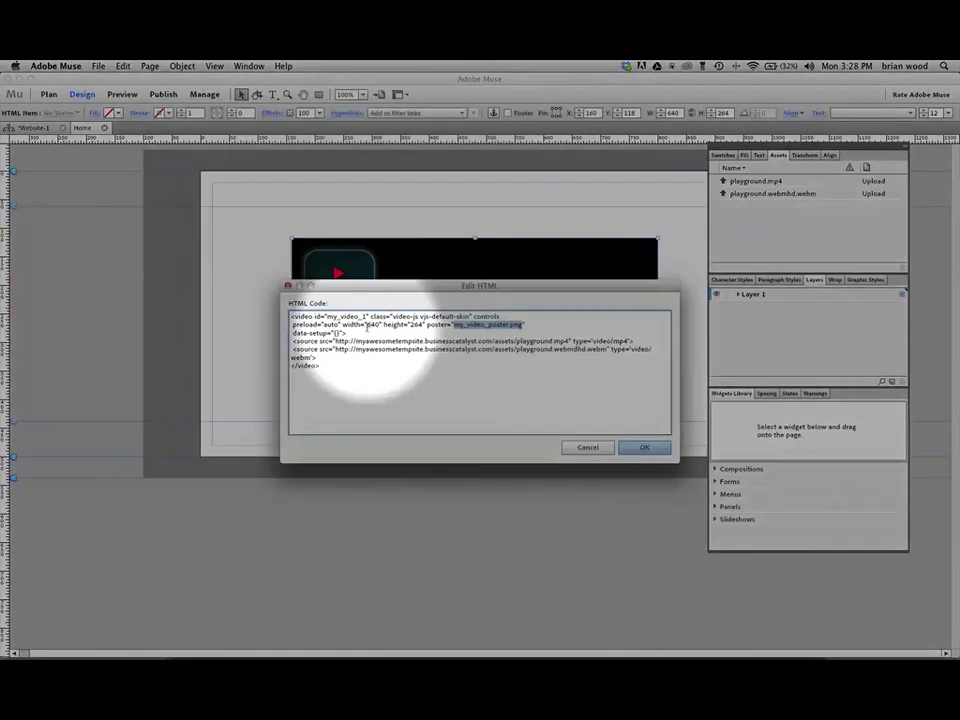
pyautogui.moveTo(342, 325); pyautogui.dragTo(425, 325)
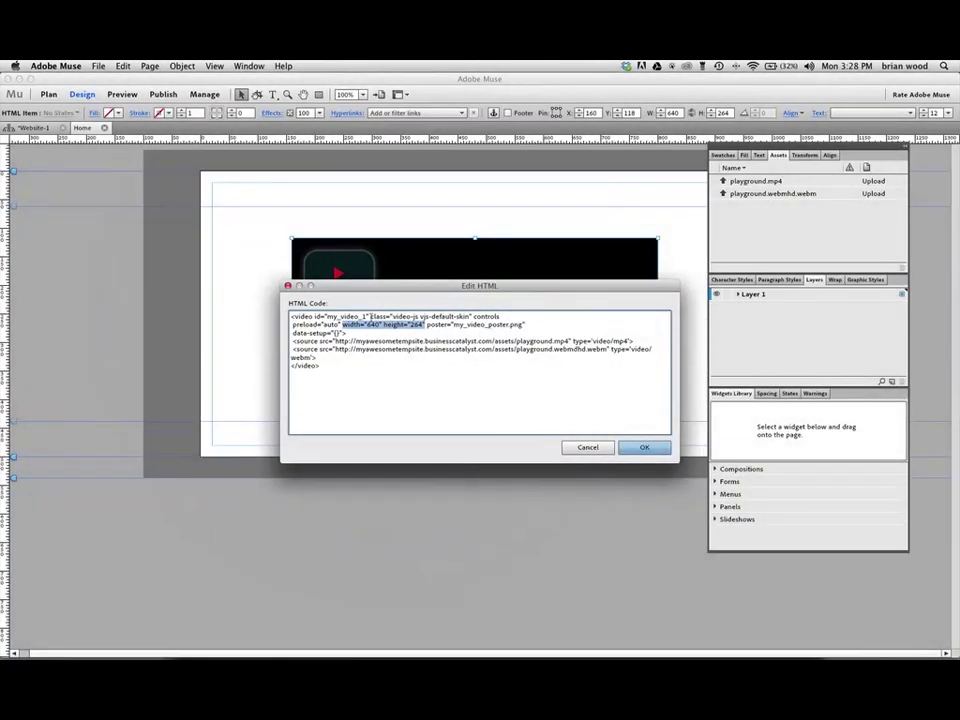
pyautogui.click(371, 316)
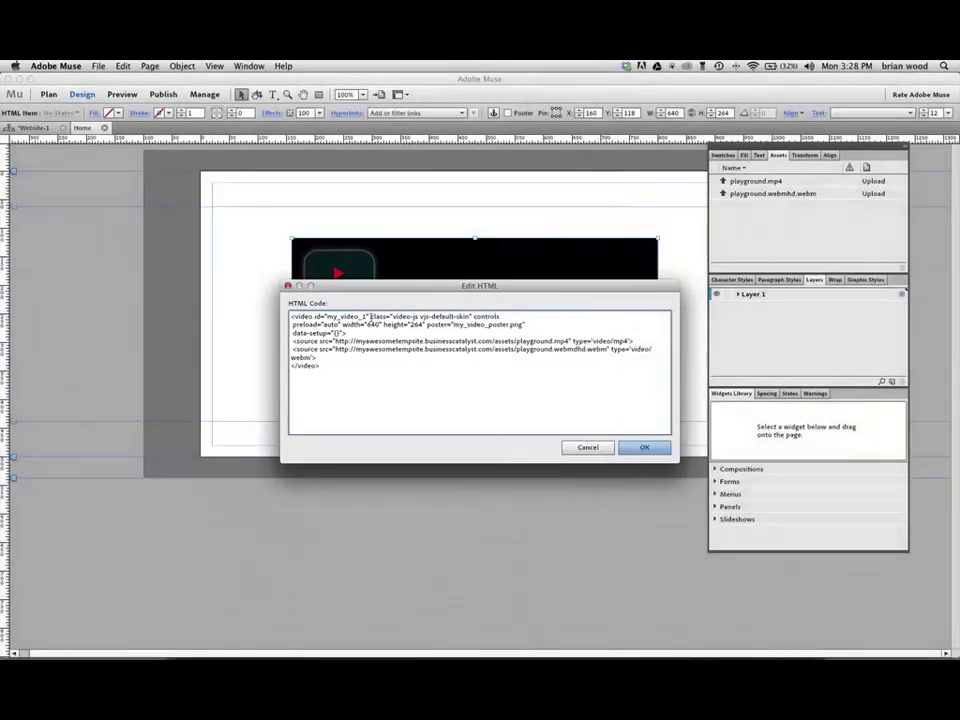
# Step: Add an autoplay attribute to the video tag, fixing its typo, and highlight vjs-default-skin
pyautogui.write('autoplya')
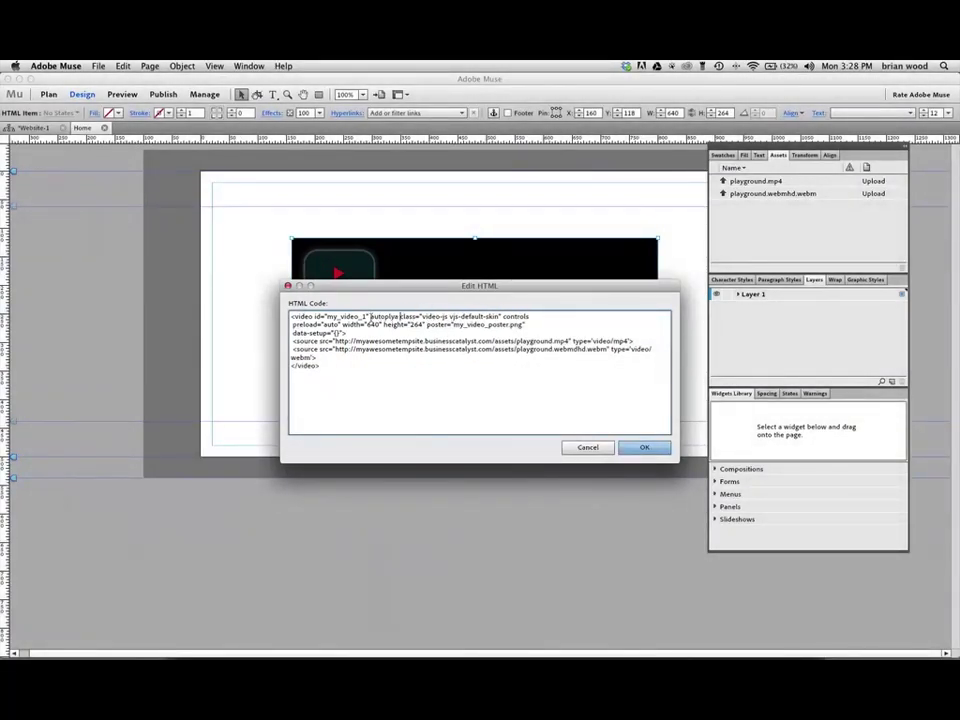
pyautogui.click(397, 317)
pyautogui.press('BackSpace')
pyautogui.press('BackSpace')
pyautogui.write('ay')
pyautogui.moveTo(448, 318); pyautogui.dragTo(496, 318)
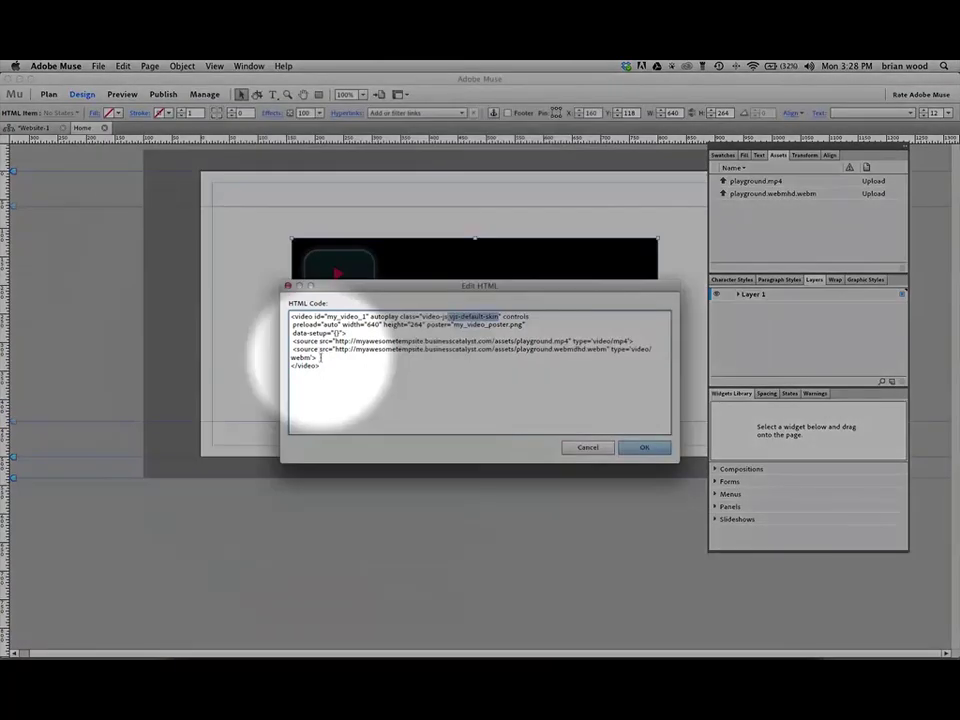
pyautogui.click(320, 365)
pyautogui.moveTo(320, 365); pyautogui.dragTo(291, 366)
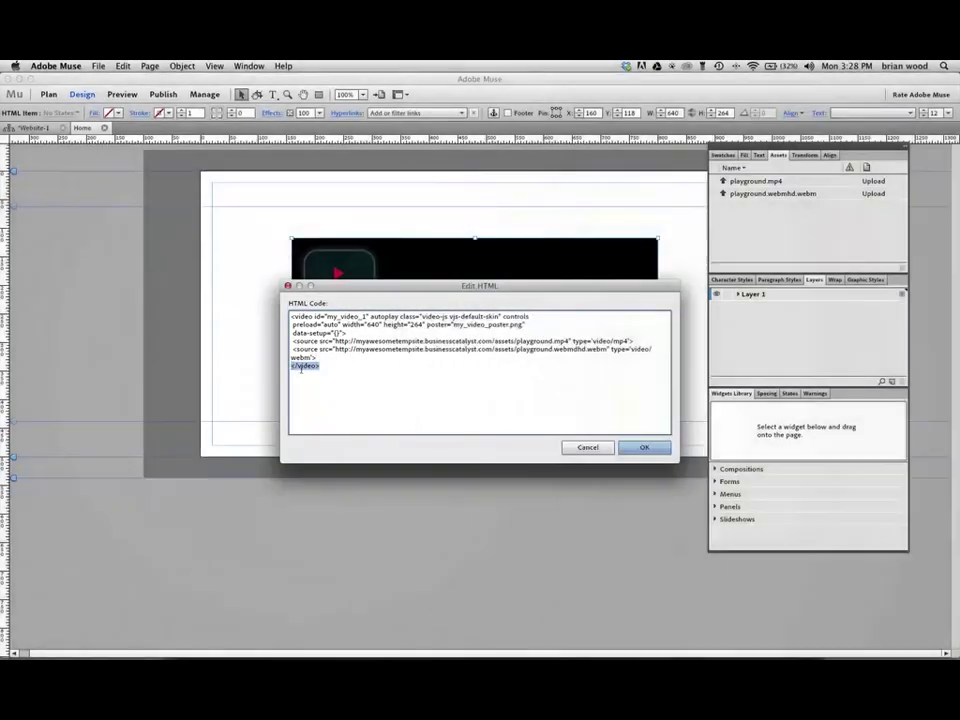
pyautogui.click(291, 366)
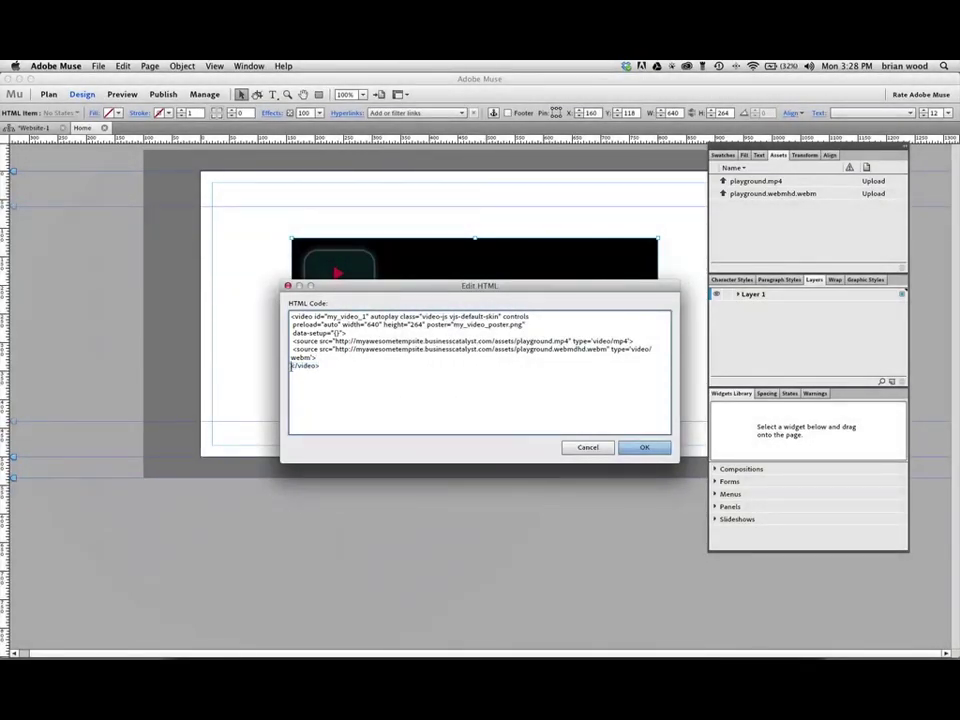
pyautogui.write('Sorry your not supported')
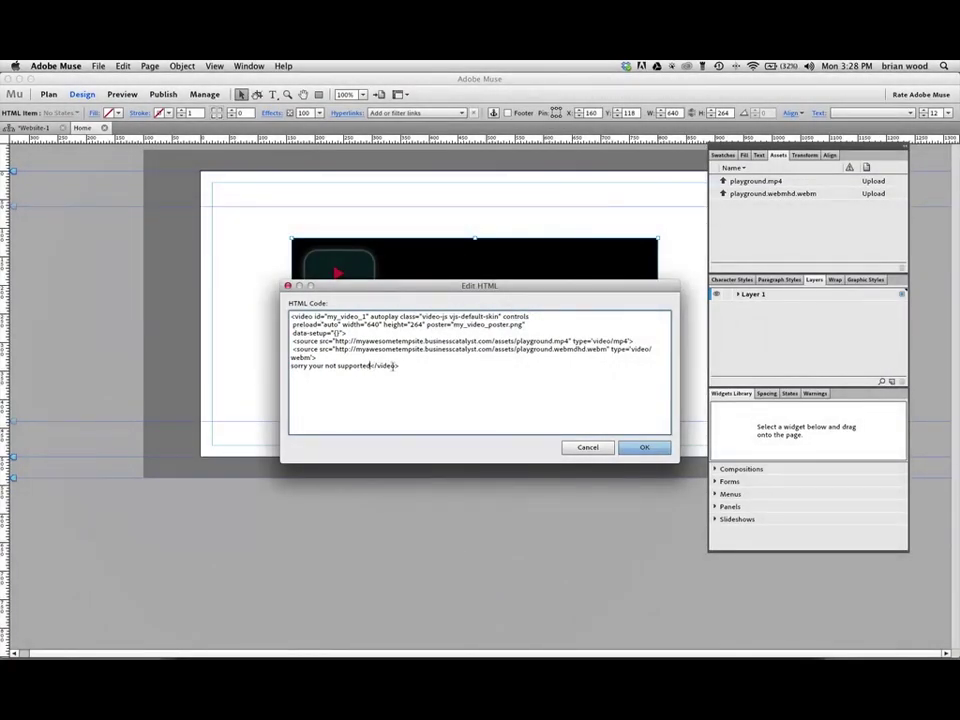
pyautogui.moveTo(371, 366); pyautogui.dragTo(290, 367)
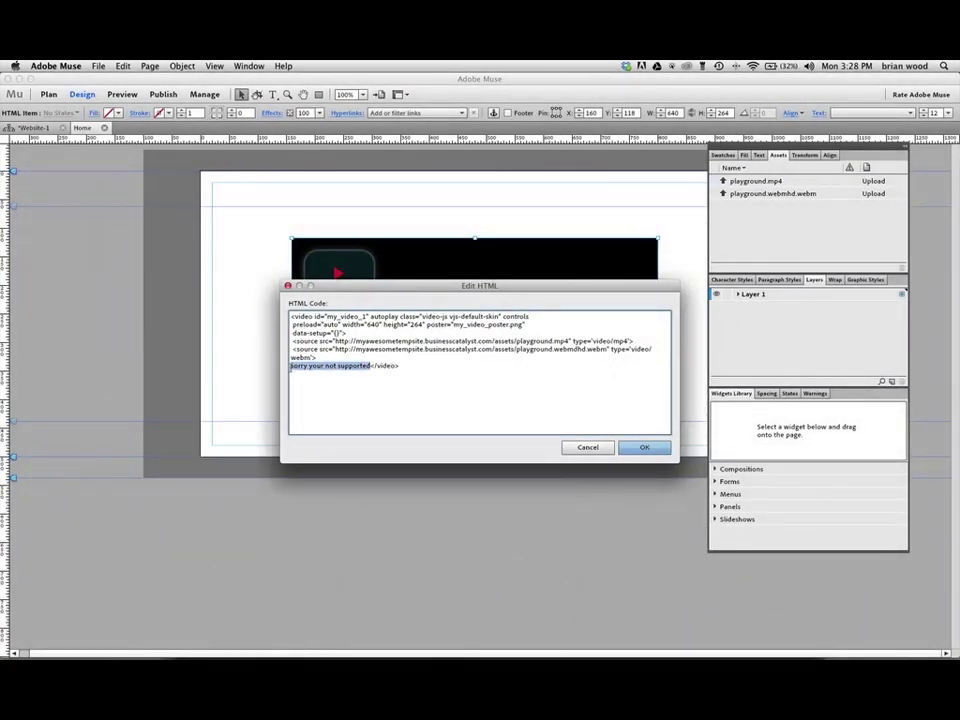
pyautogui.press('BackSpace')
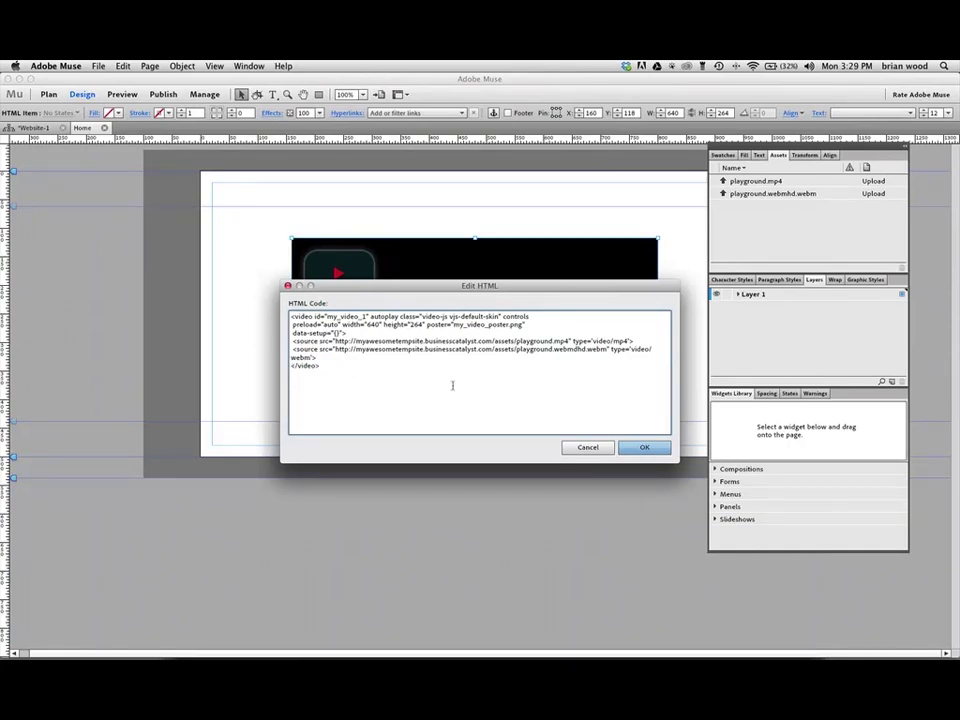
pyautogui.click(637, 449)
# Step: Consult the video tag example on the GitHub Video.js setup.md page, then return to Muse
pyautogui.press('super+Tab')
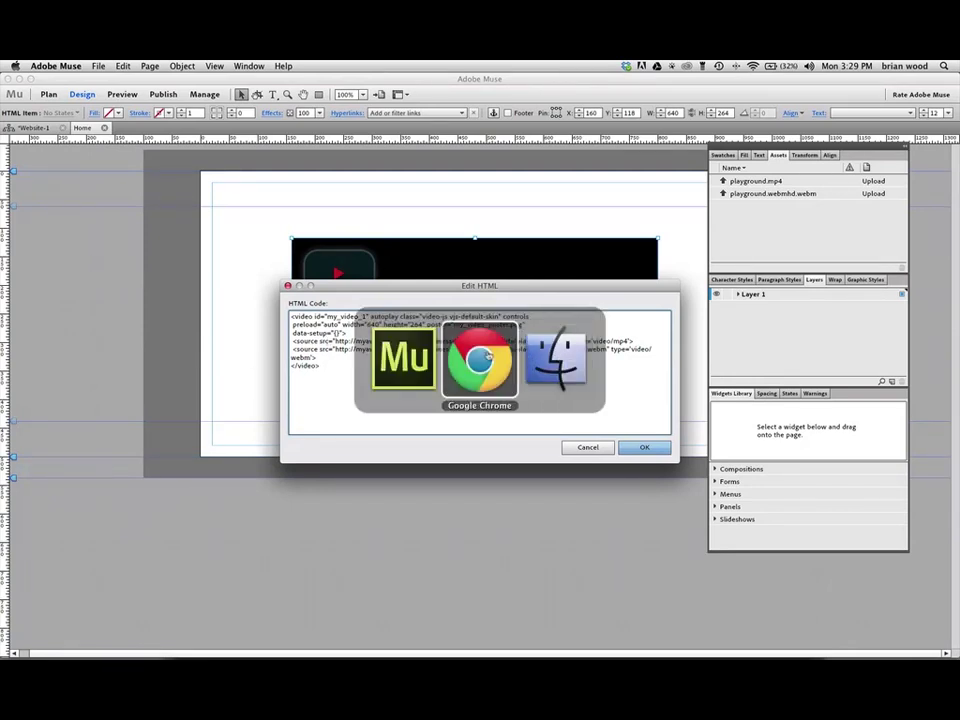
pyautogui.press('super+grave')
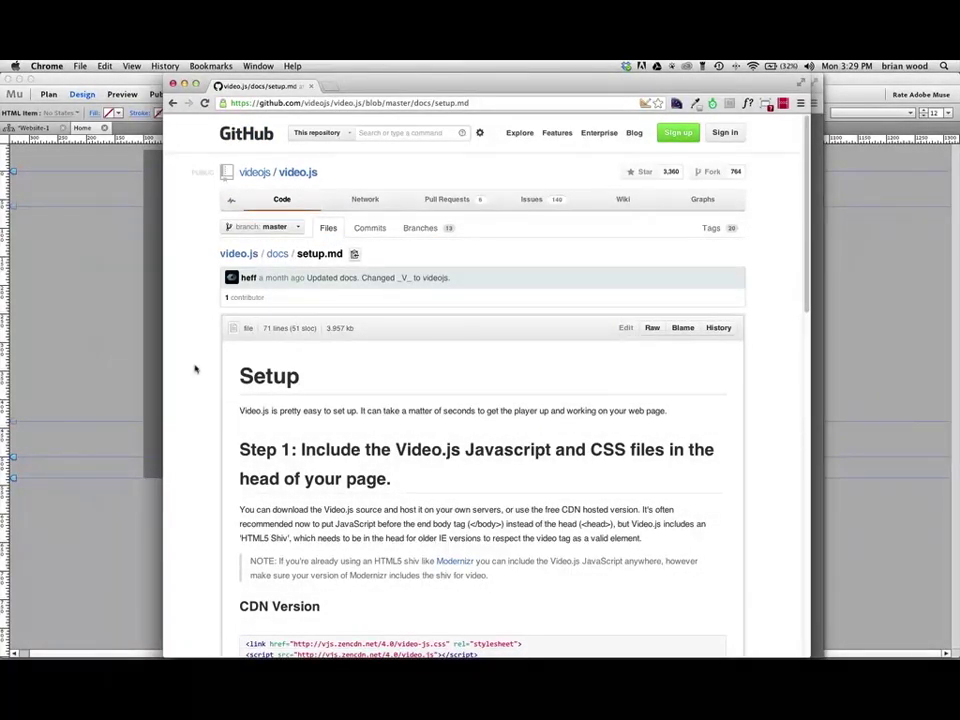
pyautogui.scroll(-5, 195, 370)
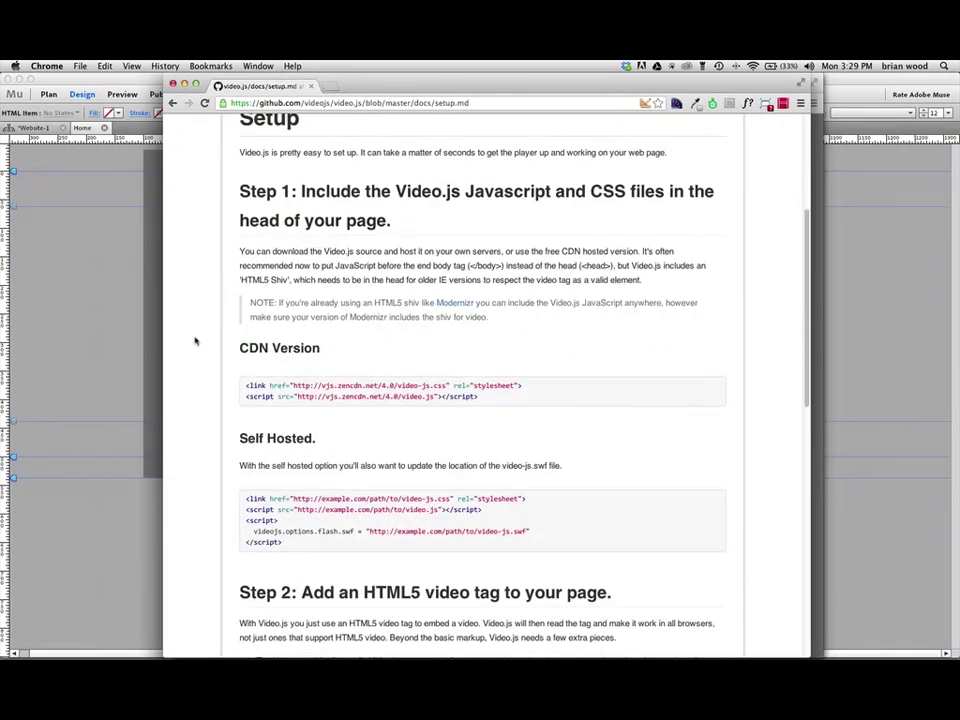
pyautogui.scroll(-10, 195, 341)
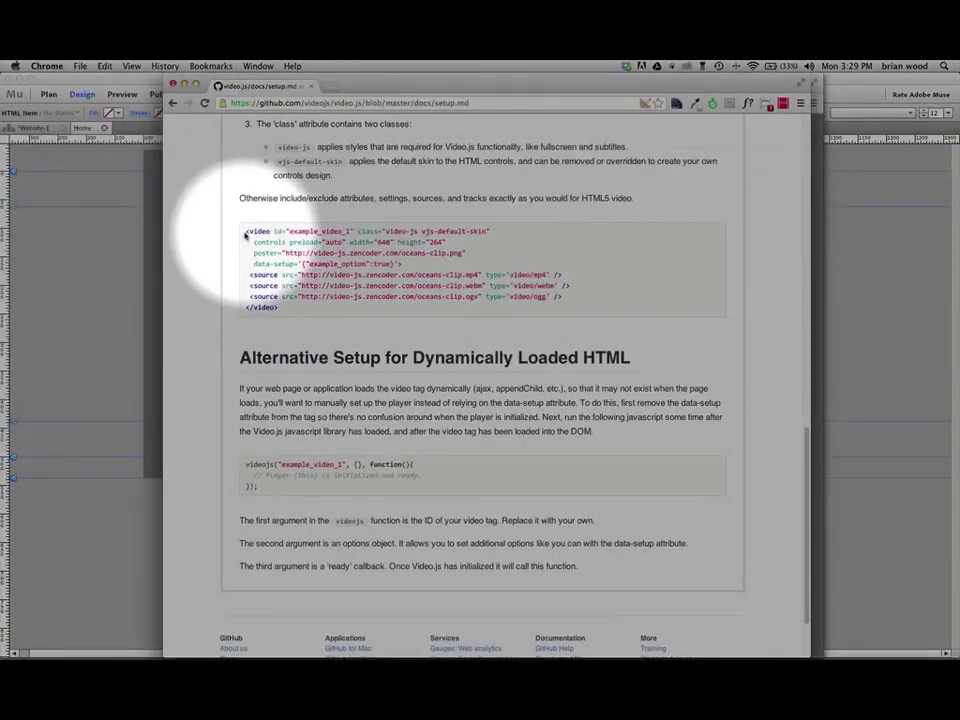
pyautogui.moveTo(245, 231); pyautogui.dragTo(272, 308)
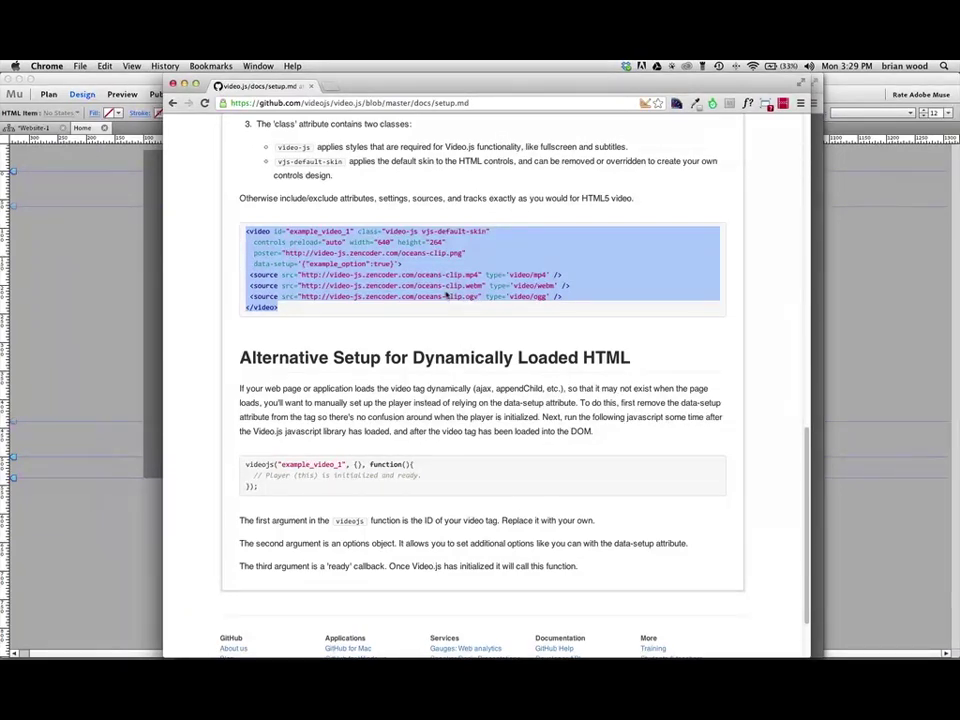
pyautogui.press('super+Tab')
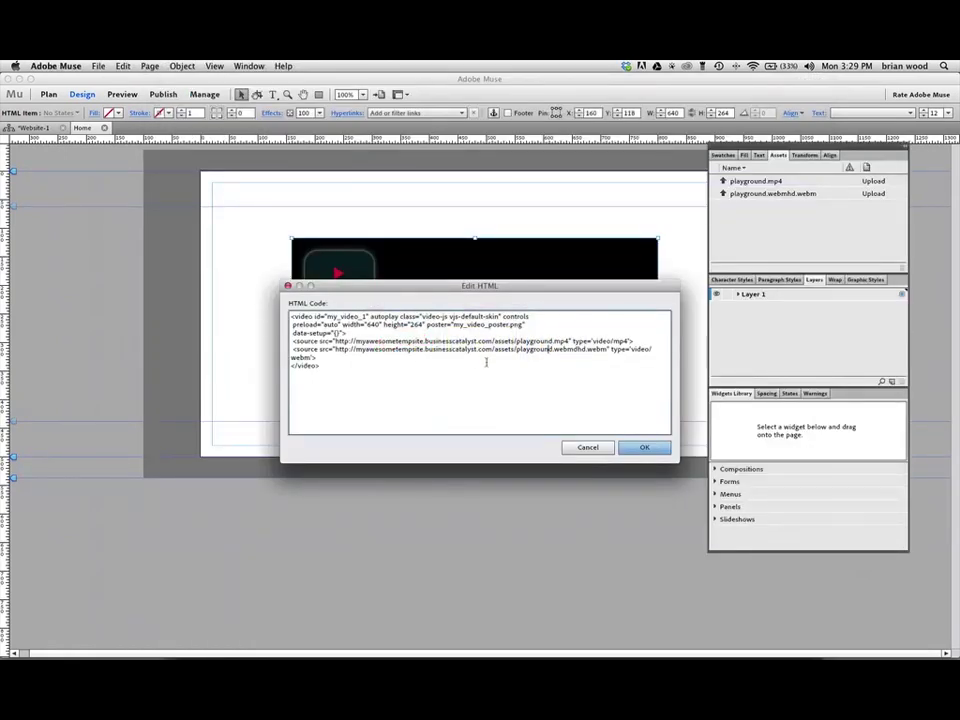
# Step: Confirm the edited video HTML and publish the site live to Business Catalyst
pyautogui.click(643, 448)
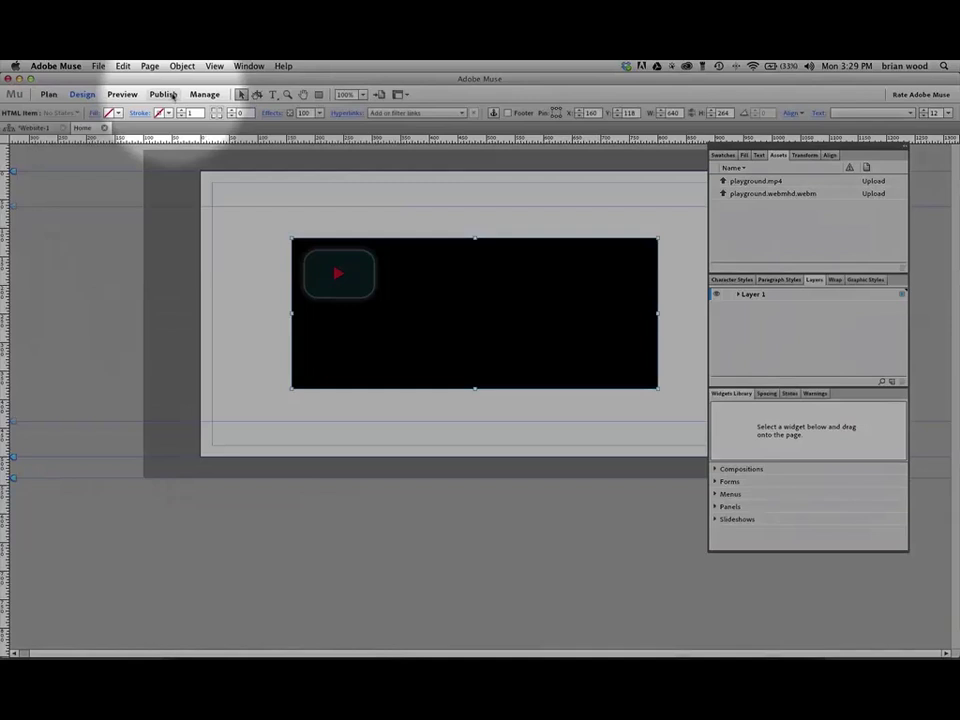
pyautogui.click(165, 94)
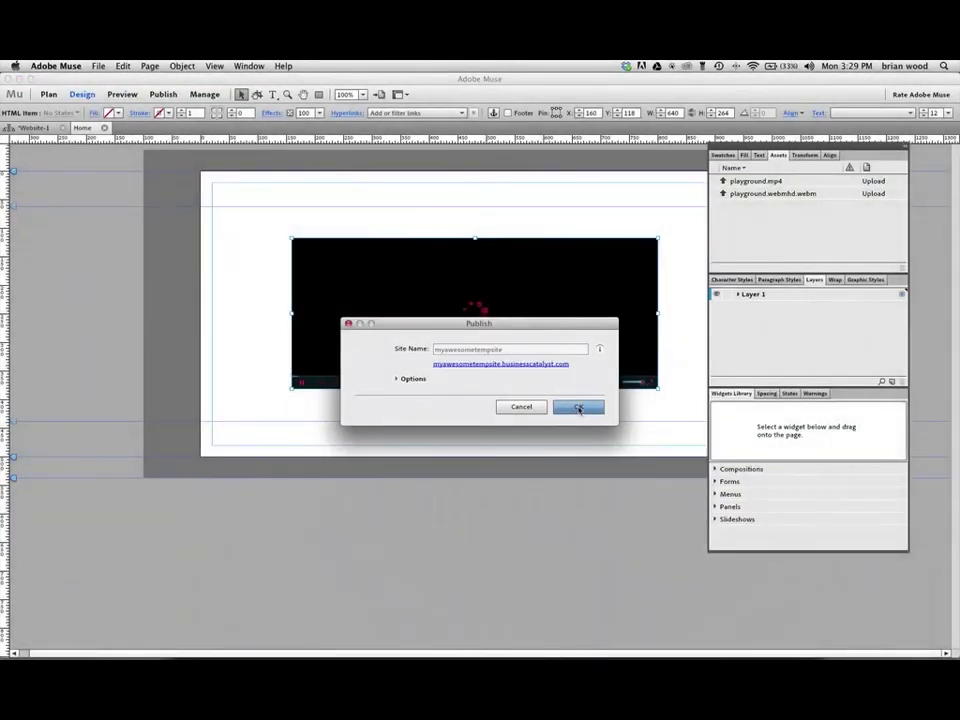
pyautogui.click(578, 408)
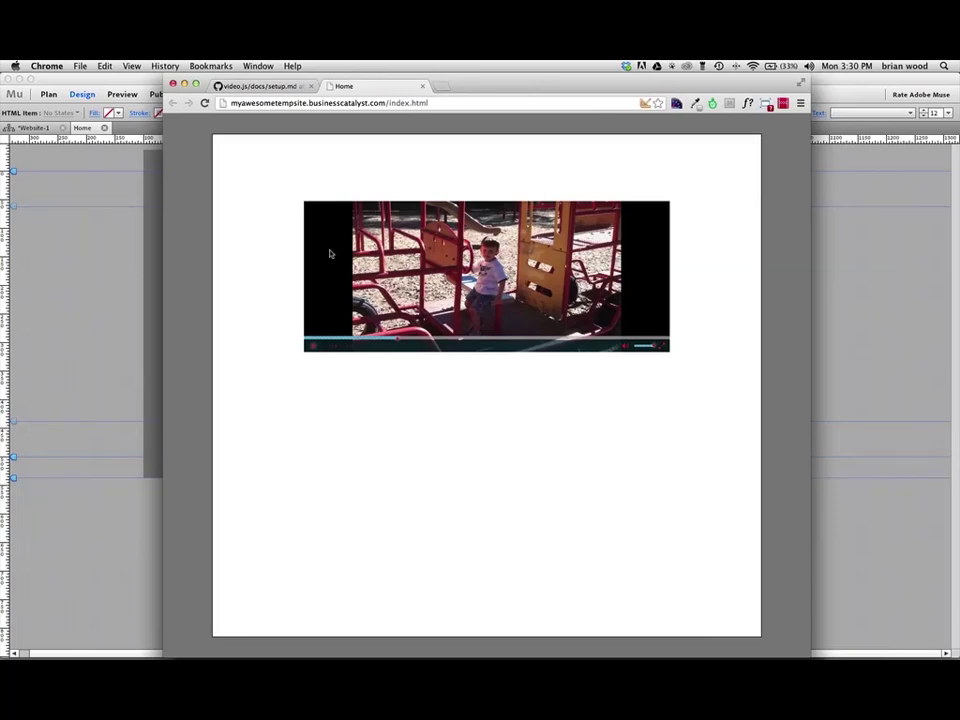
# Step: Dismiss the publish confirmation, then review the video widget's HTML and close it unchanged
pyautogui.press('super+tab')
pyautogui.click(586, 408)
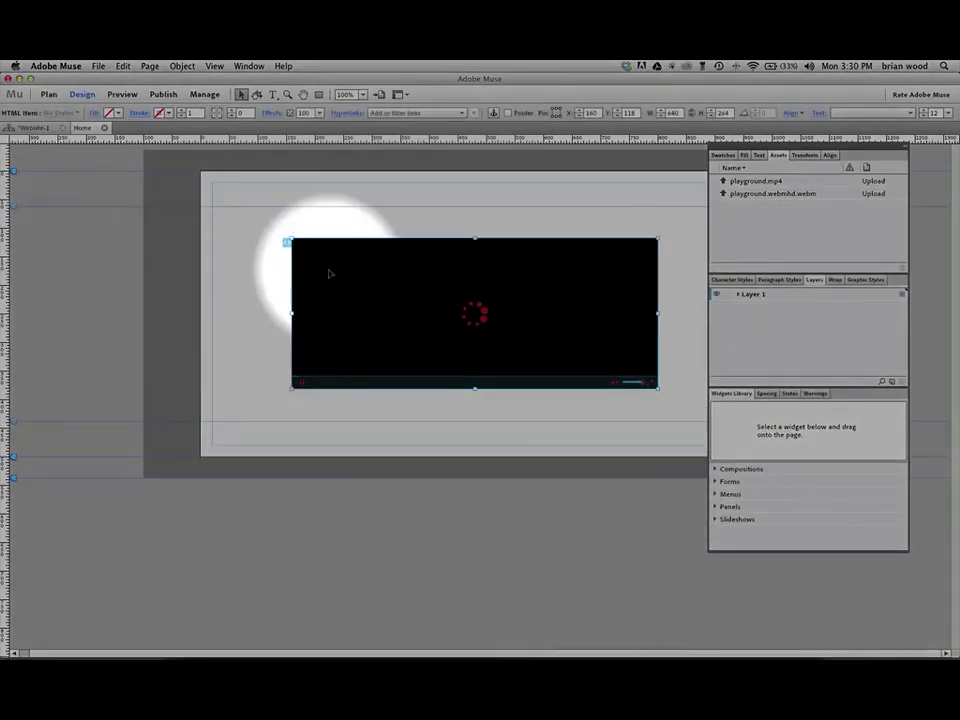
pyautogui.rightClick(328, 271)
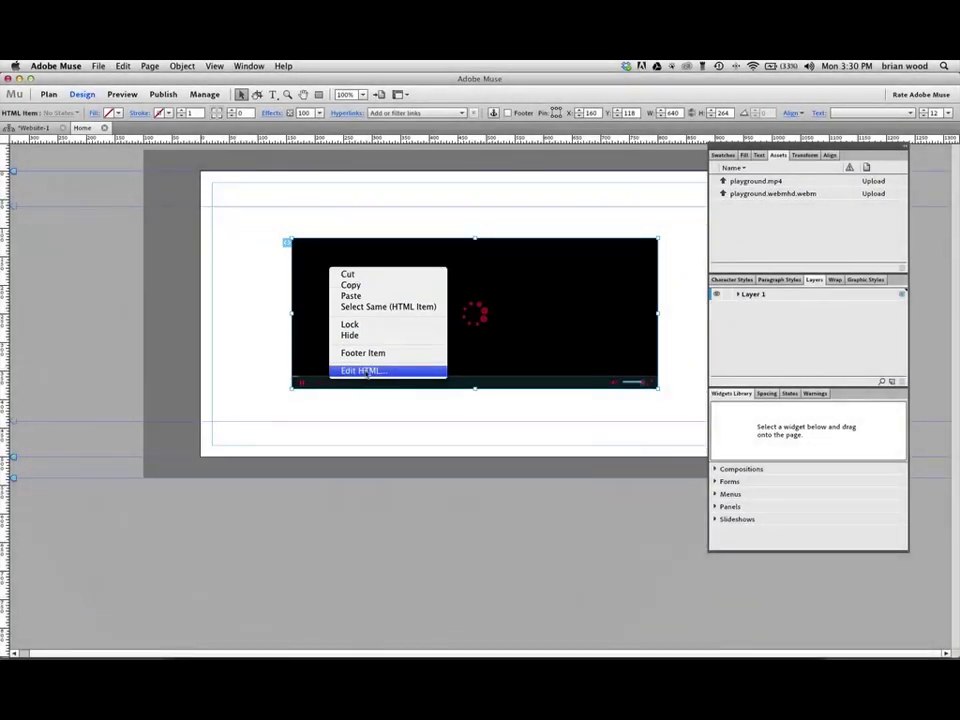
pyautogui.click(363, 370)
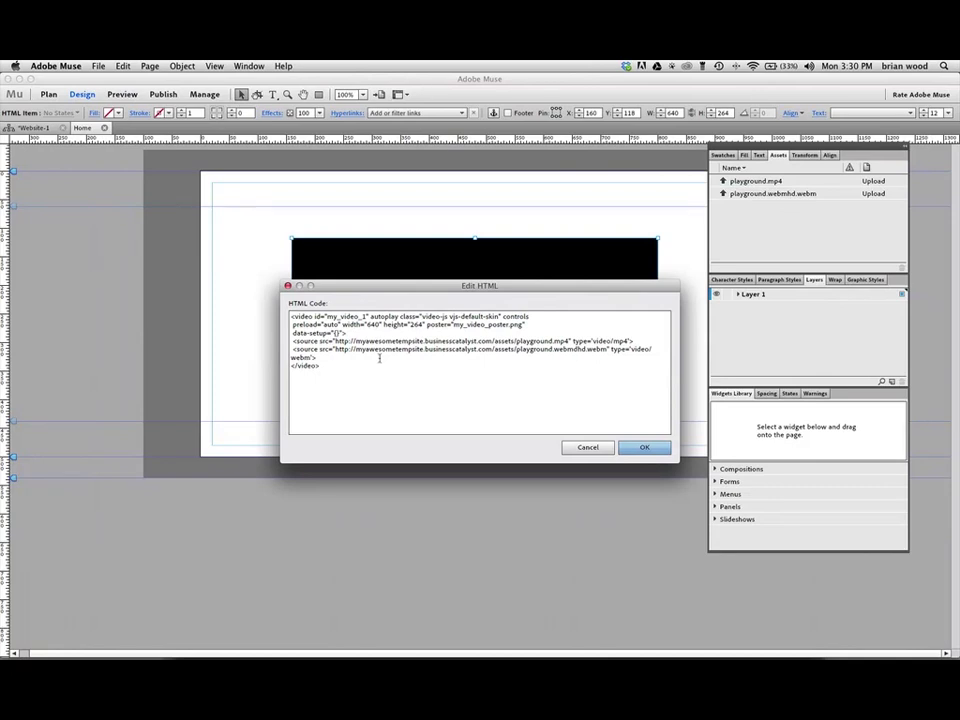
pyautogui.click(592, 448)
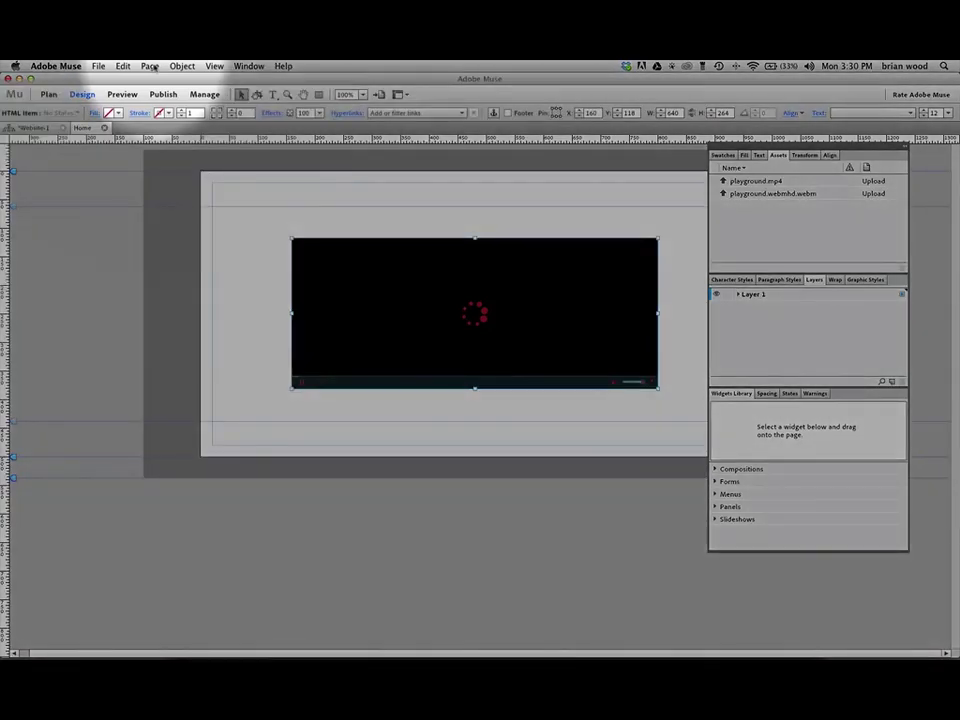
pyautogui.click(149, 66)
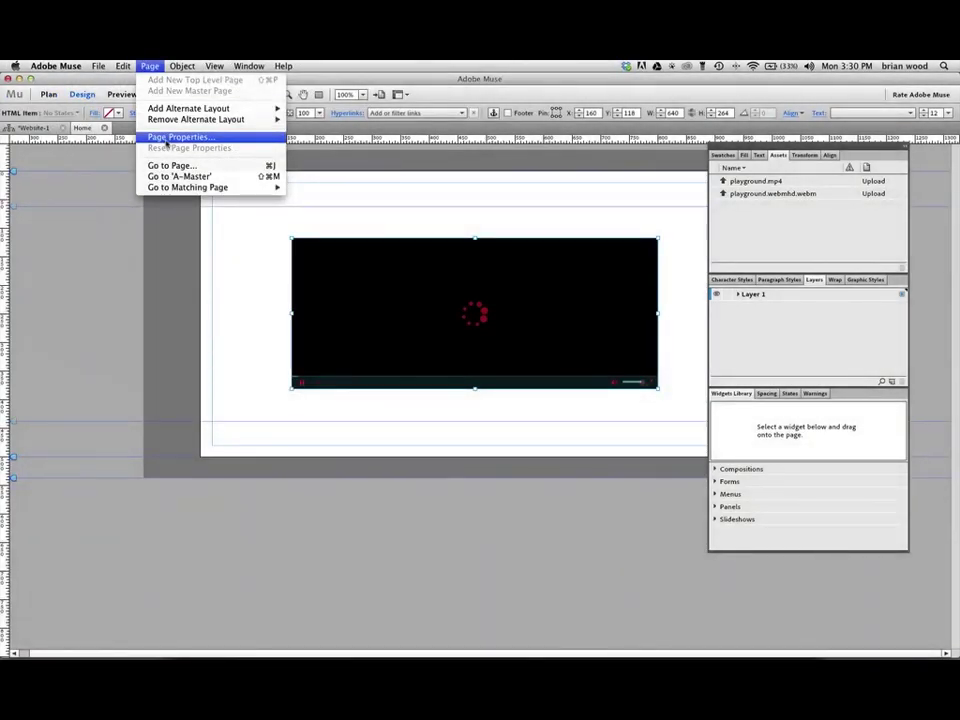
pyautogui.click(166, 140)
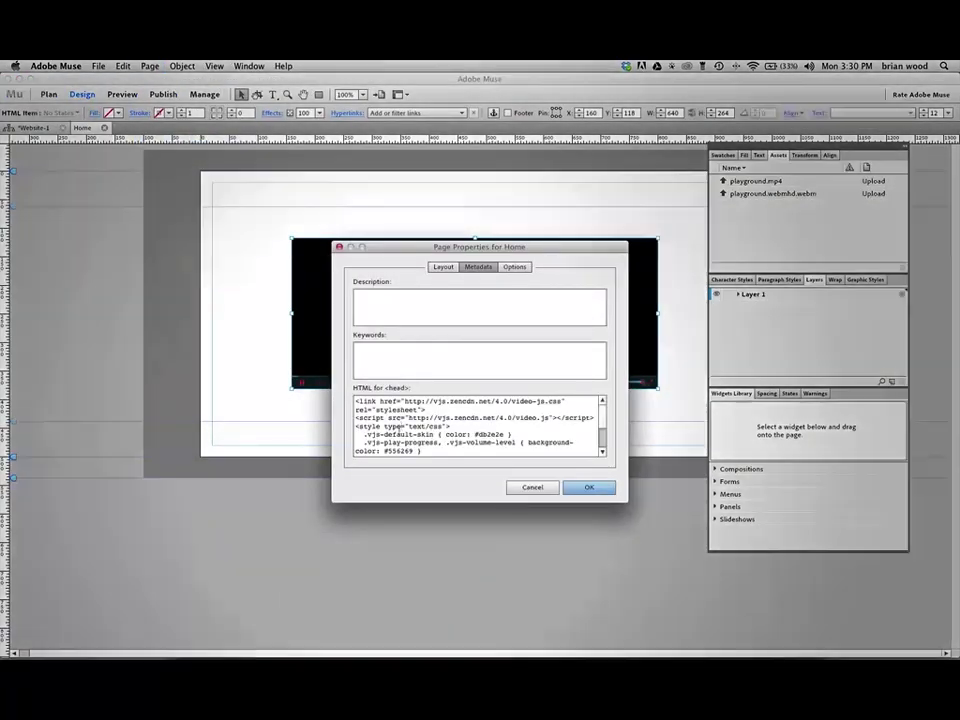
pyautogui.scroll(-3, 402, 426)
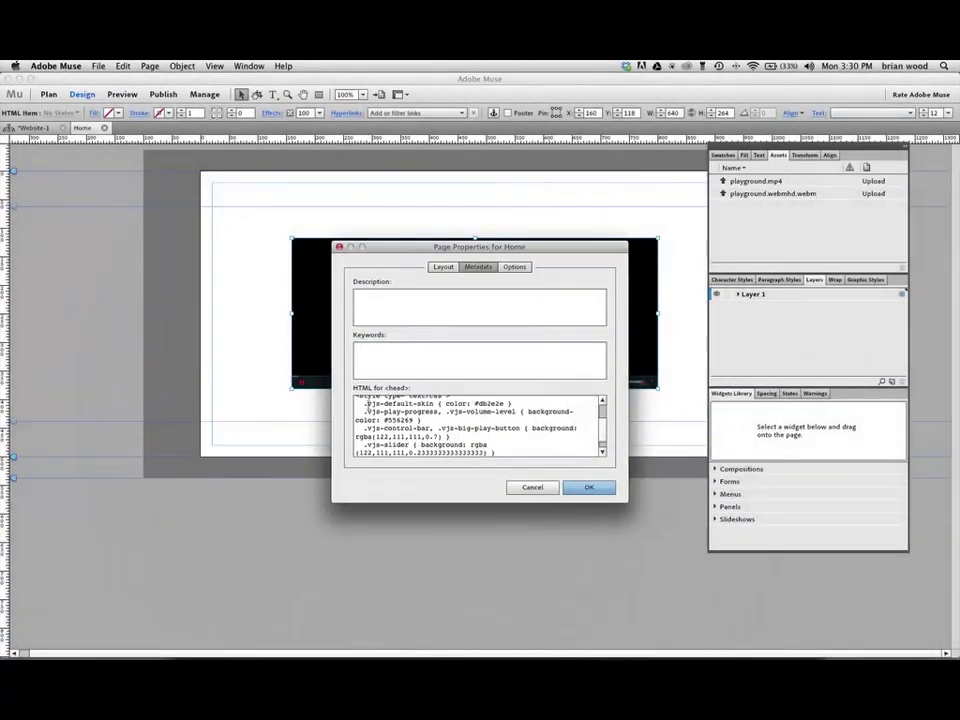
pyautogui.moveTo(356, 403); pyautogui.dragTo(506, 453)
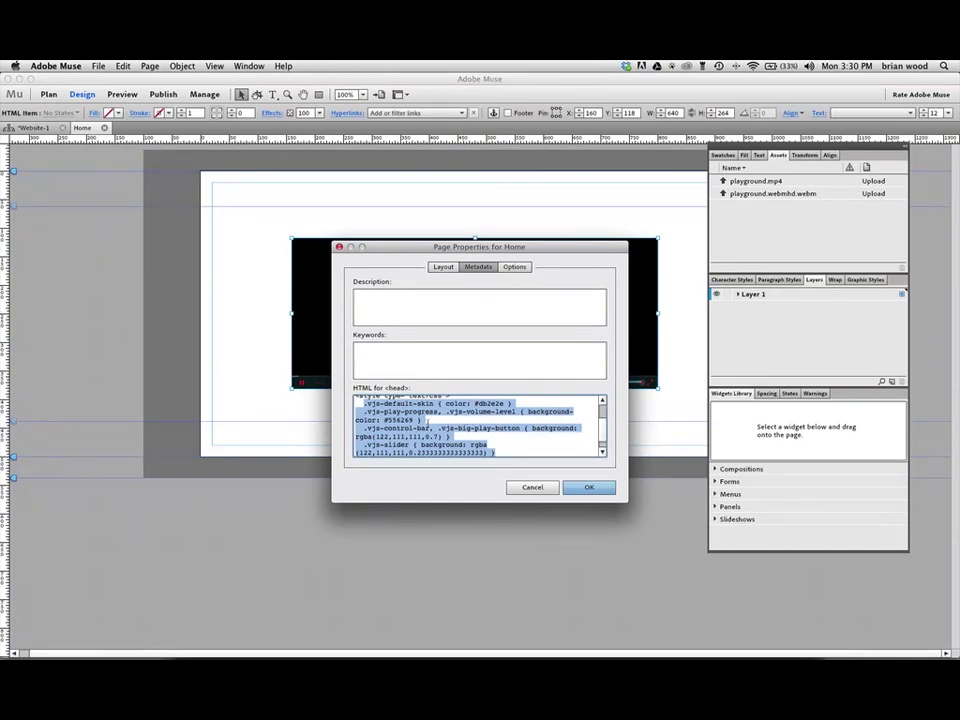
pyautogui.scroll(3, 432, 423)
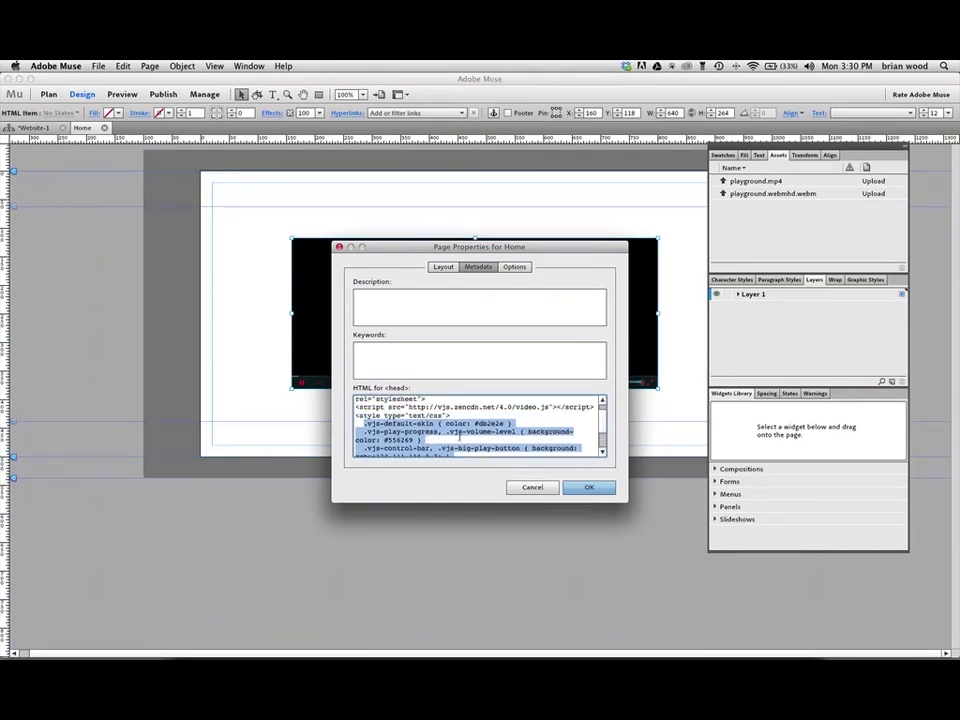
pyautogui.scroll(1, 446, 423)
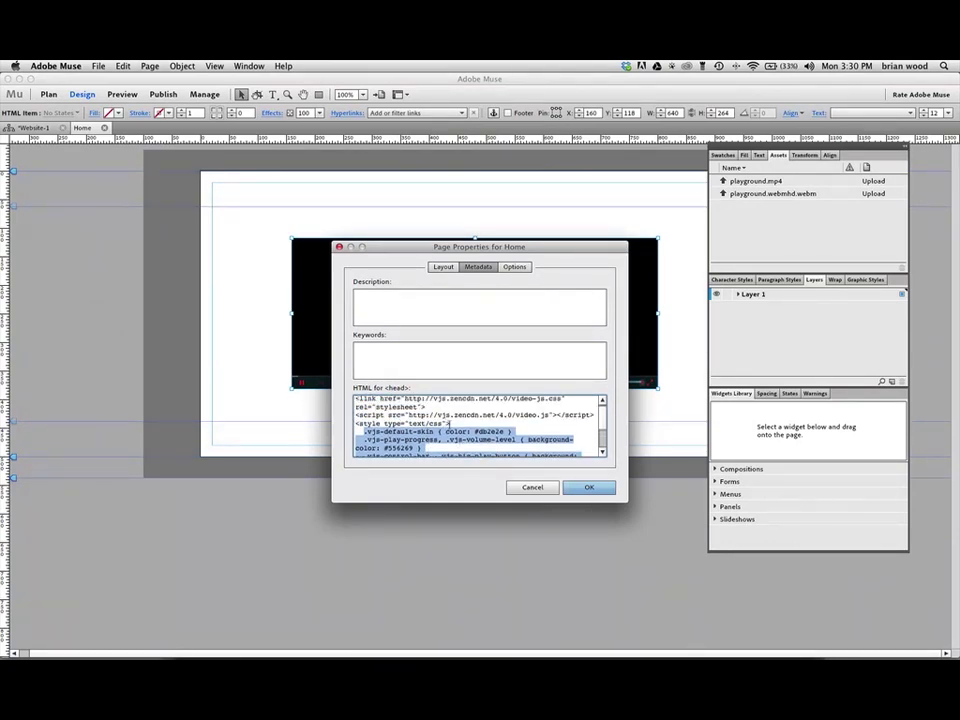
pyautogui.click(529, 488)
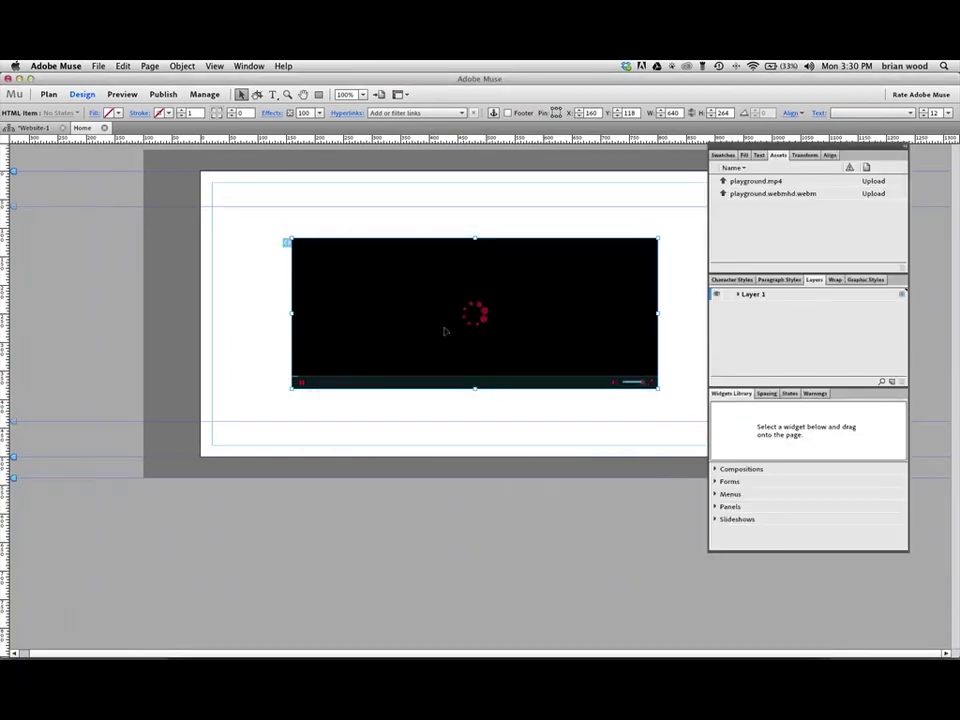